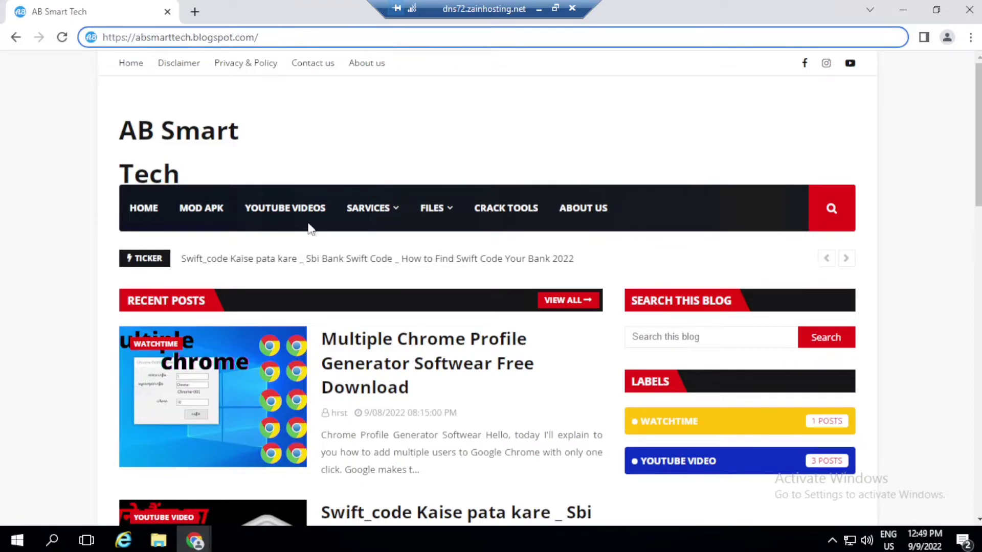
Step: Open the Multiple Chrome Profile Generator post from the blog's WATCHTIME services category and download Chrome Profile Generator.zip from MediaFire
mouse_move(396, 209)
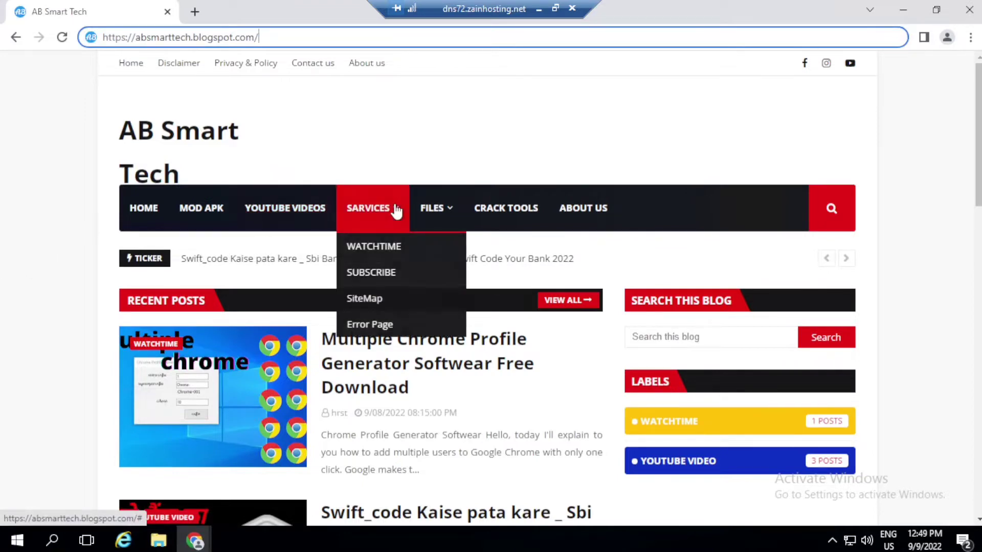
left_click(383, 250)
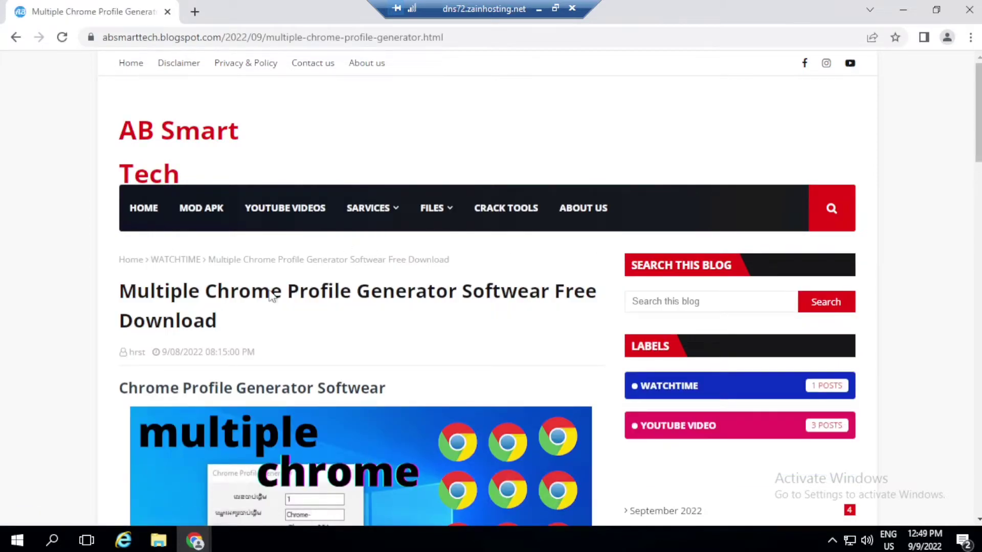
scroll(180, 317, "down", 5)
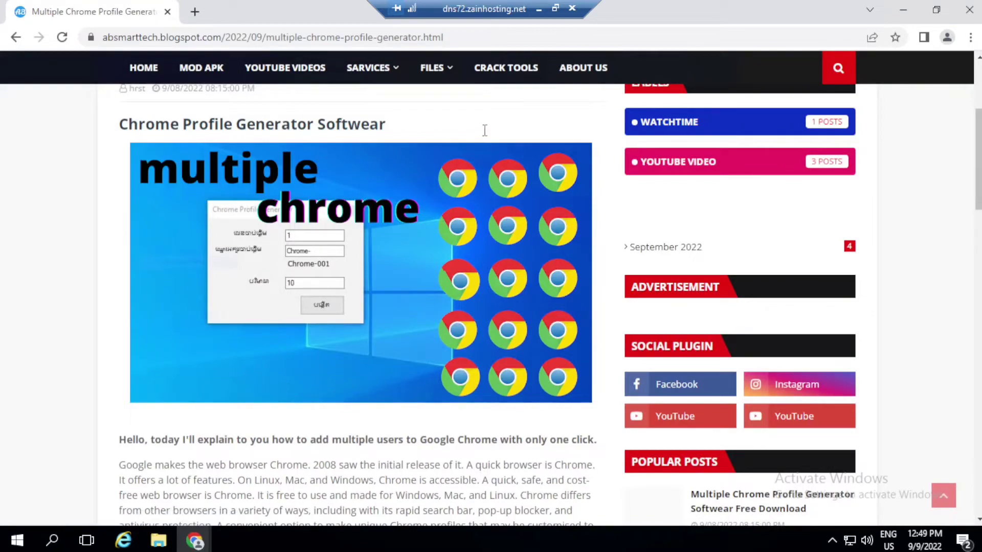
scroll(334, 271, "down", 5)
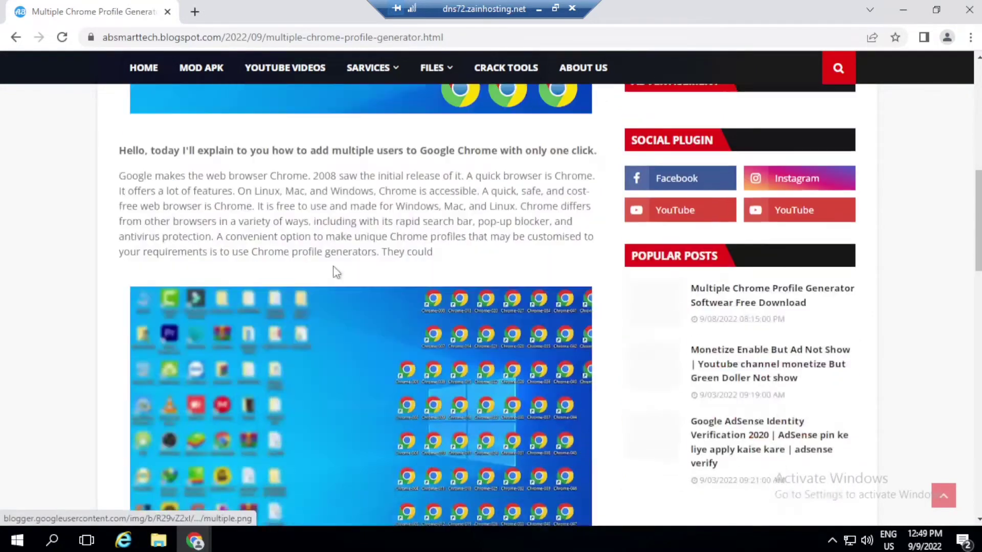
scroll(329, 278, "down", 3)
scroll(330, 277, "down", 4)
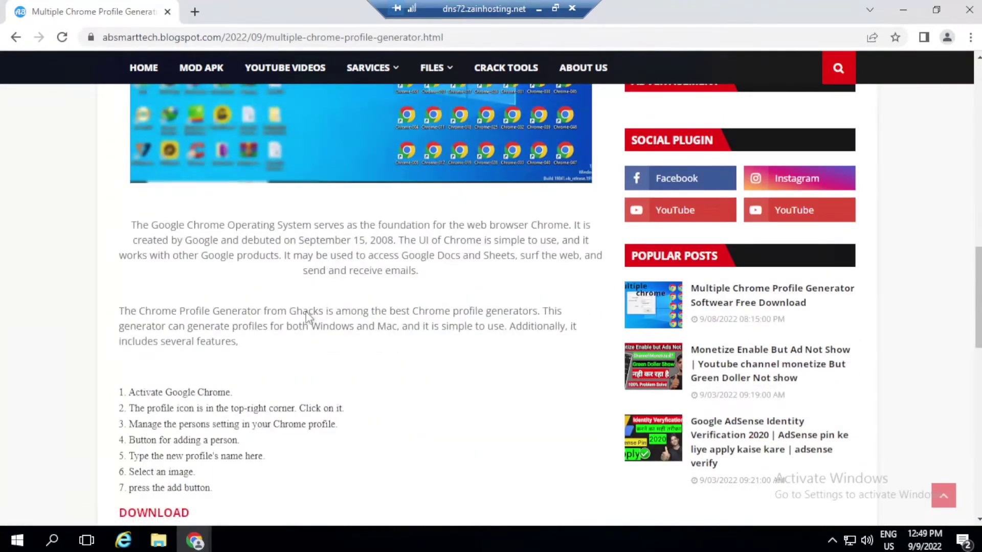
scroll(309, 317, "down", 4)
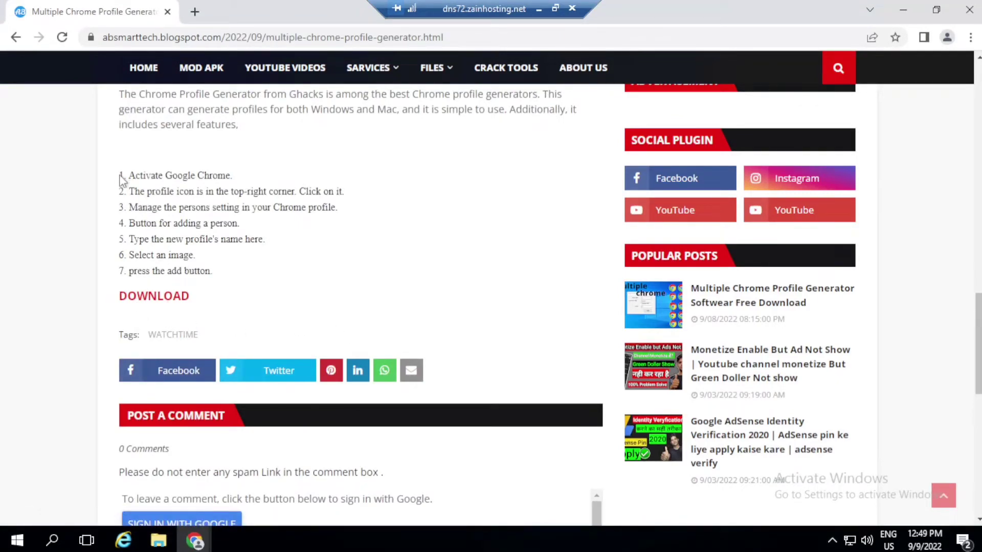
left_click_drag(123, 176, 315, 188)
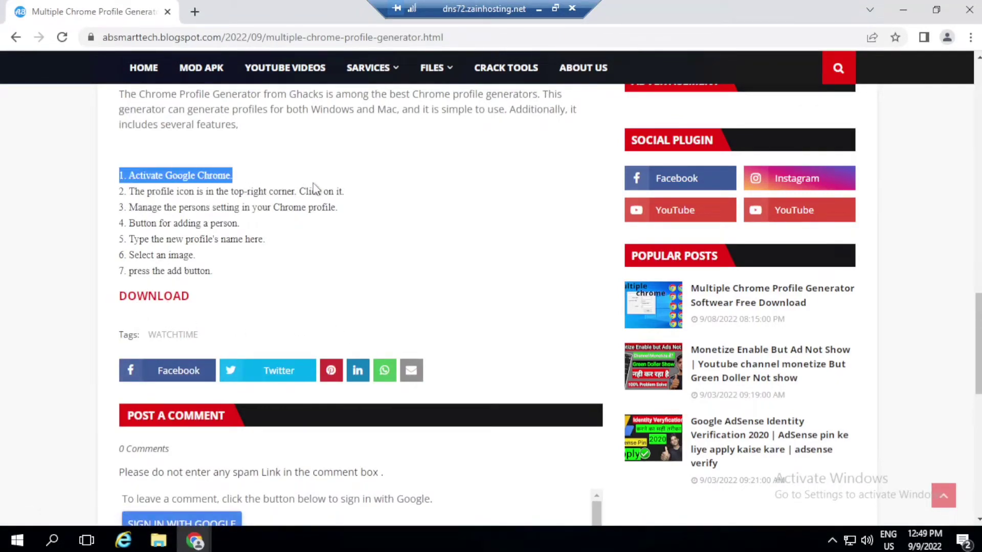
left_click(373, 196)
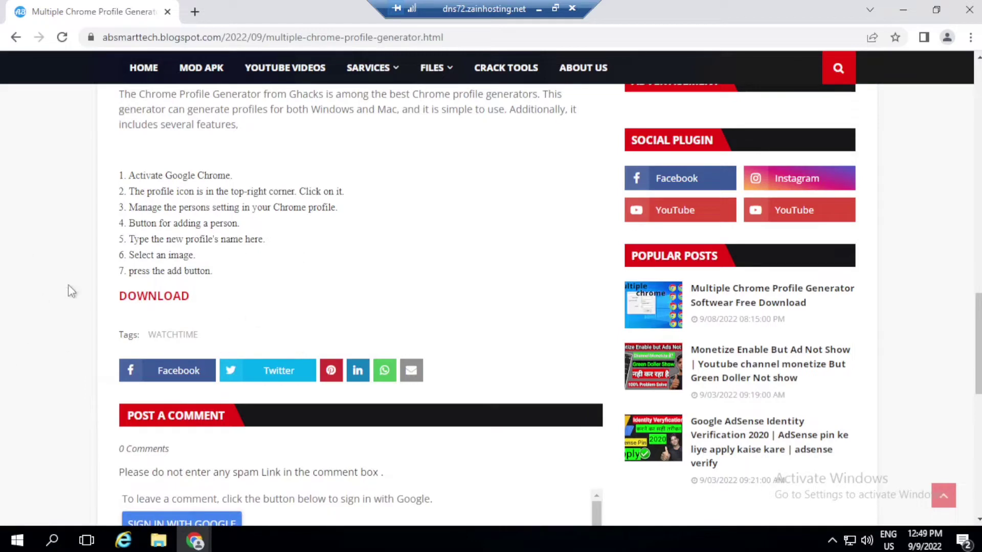
left_click(145, 296)
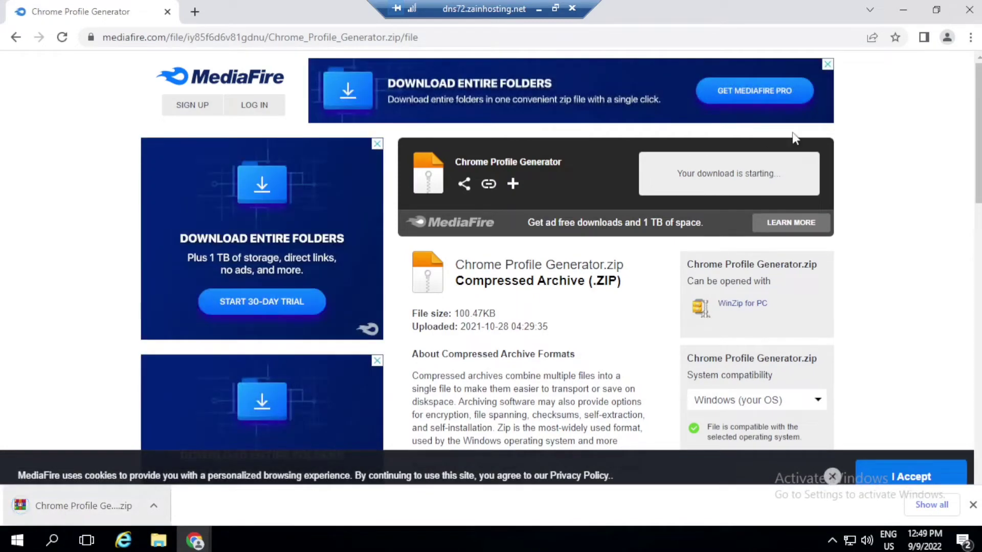
Step: Show the download in its folder, move the unnumbered Chrome Profile Generator archive to the desktop, and clear the open windows away
left_click(153, 506)
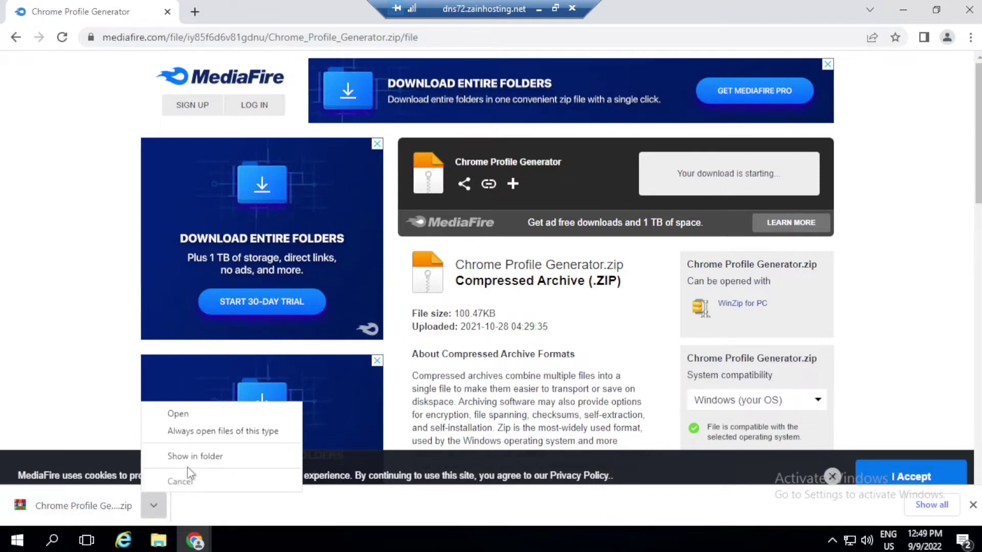
left_click(194, 459)
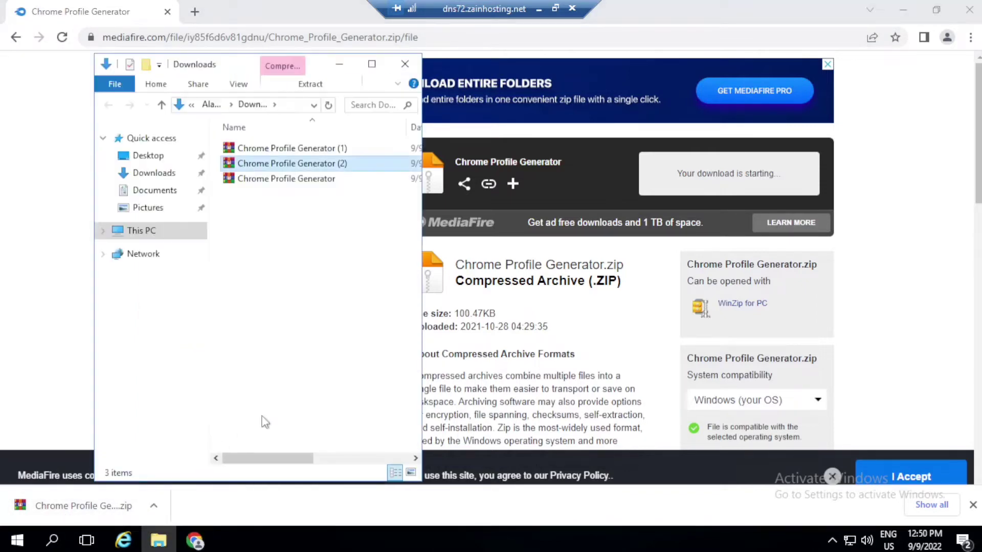
left_click(266, 179)
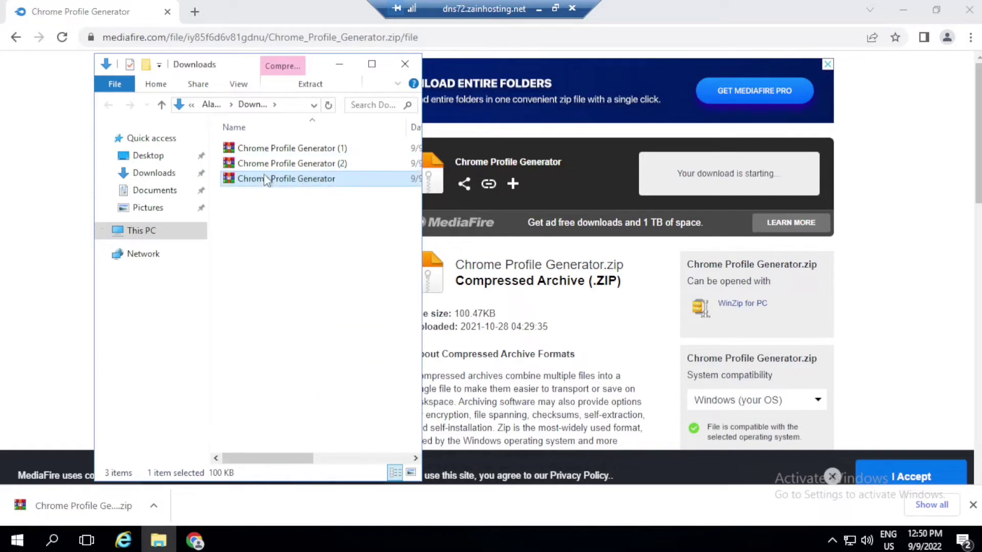
left_click_drag(266, 179, 148, 157)
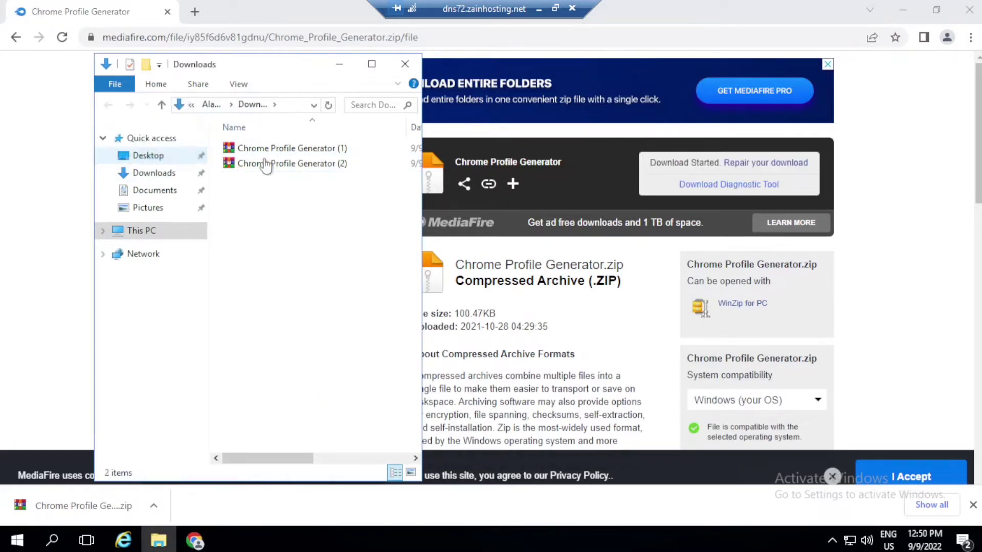
left_click(903, 12)
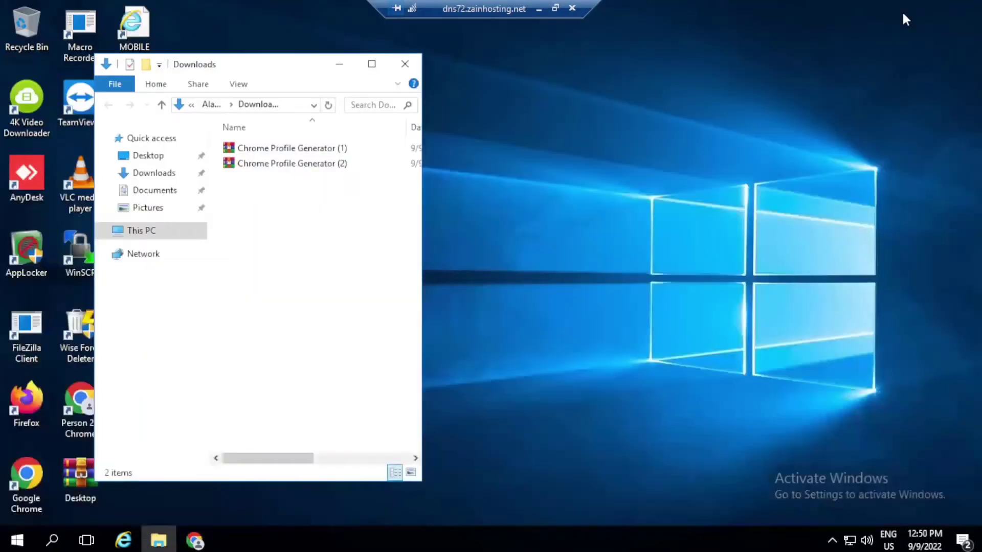
left_click(404, 66)
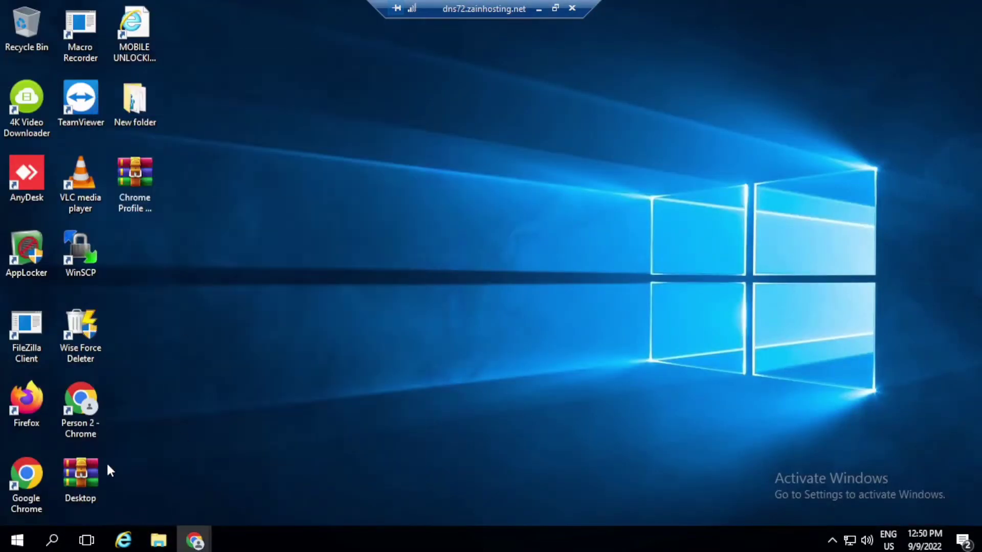
Step: Extract the Chrome Profile Generator archive into its own folder on the desktop
left_click_drag(82, 473, 307, 310)
left_click_drag(85, 548, 105, 452)
left_click(132, 204)
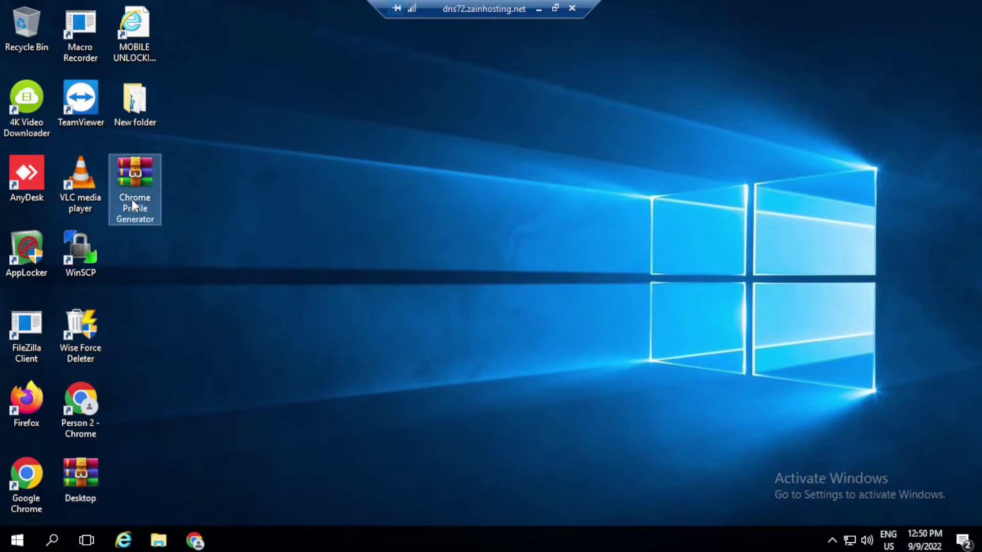
right_click(137, 183)
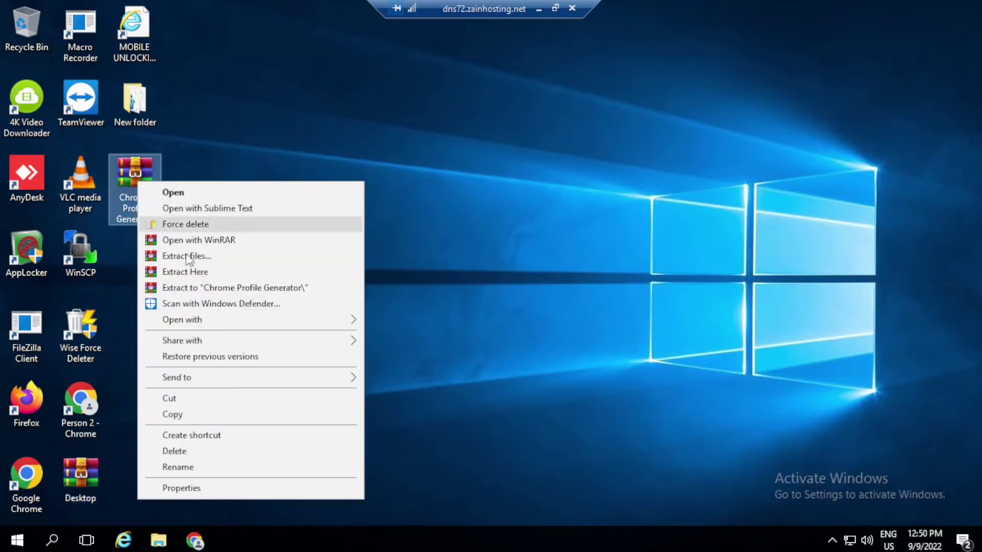
left_click(155, 256)
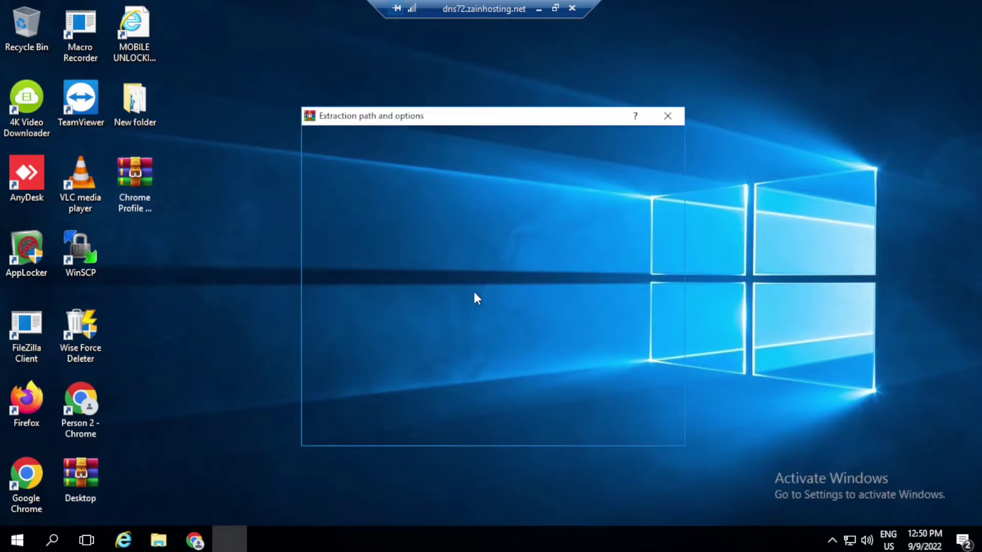
left_click(537, 433)
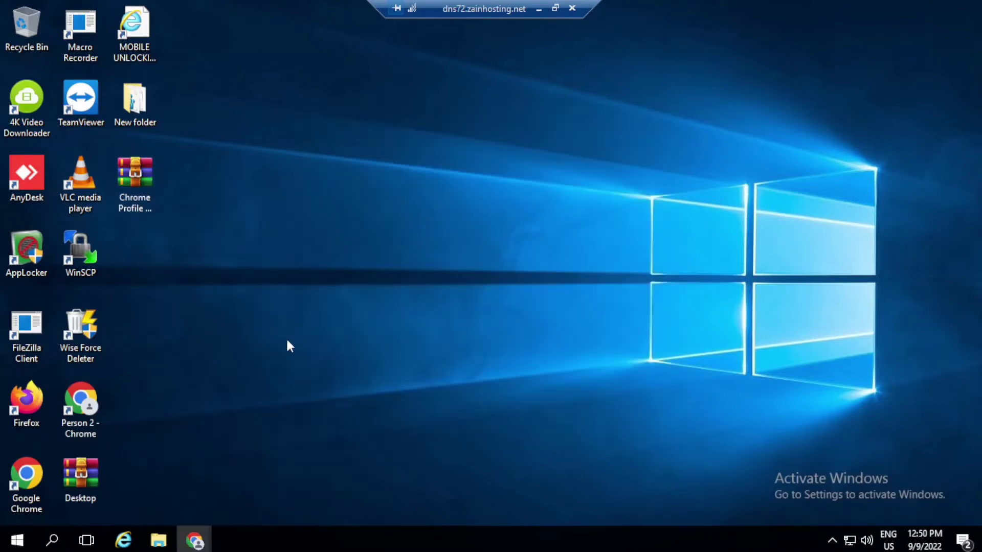
Step: Launch the Chrome Profile Generator application from the extracted folder and move its window onto a free area of the desktop
left_click(145, 253)
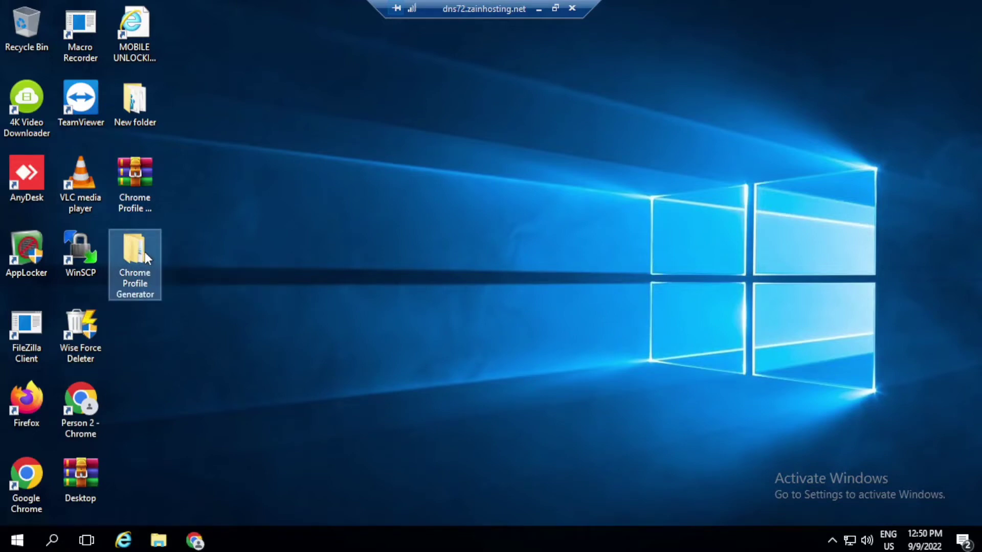
double_click(145, 253)
double_click(286, 149)
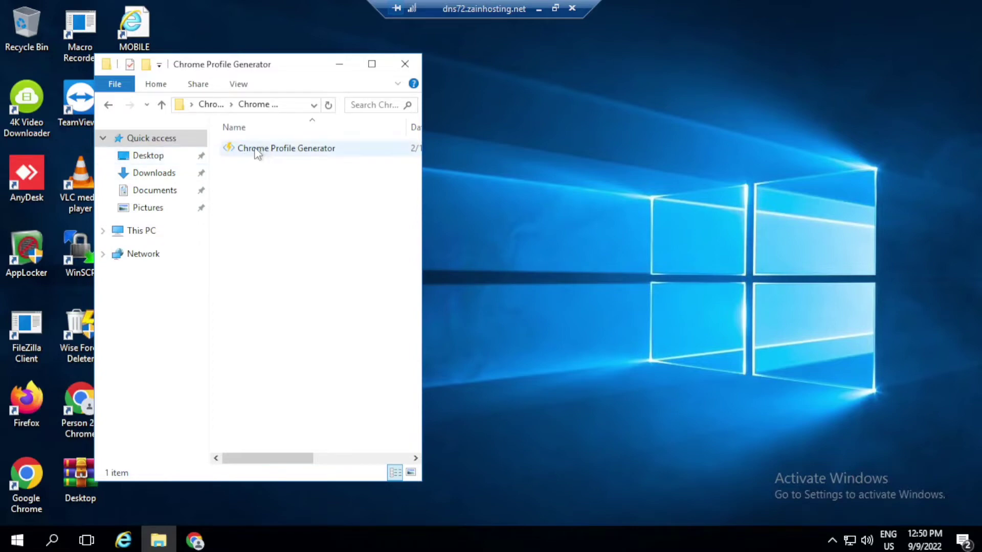
left_click(257, 151)
double_click(257, 152)
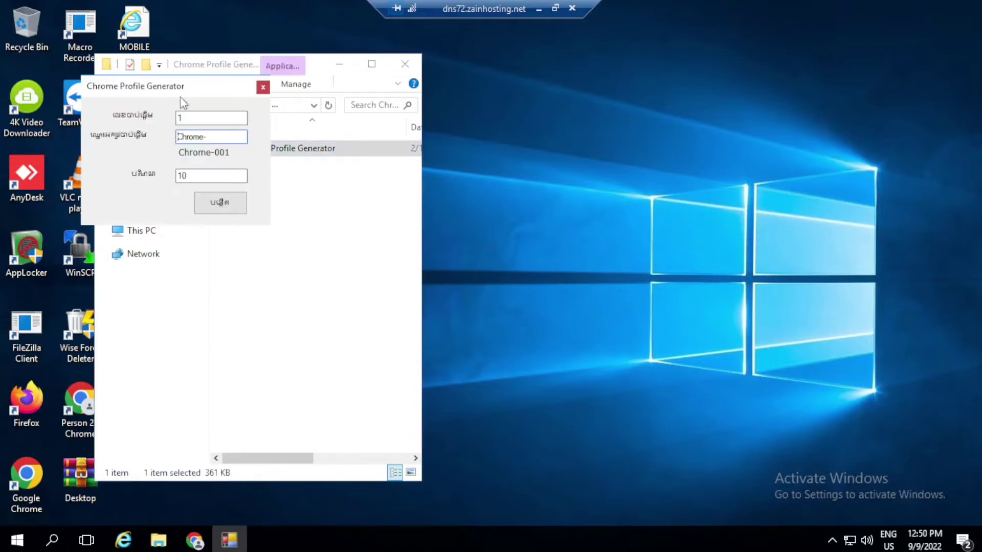
left_click_drag(189, 87, 657, 133)
Step: Generate 50 Chrome profiles with the prefix Chrome- starting from number 1, and close the generator
left_click(665, 160)
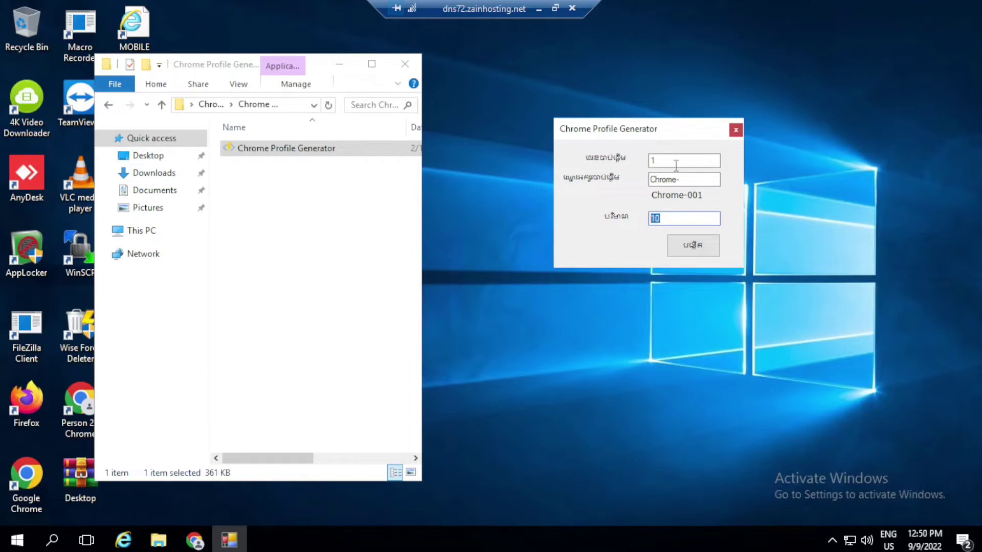
left_click(676, 165)
left_click(337, 67)
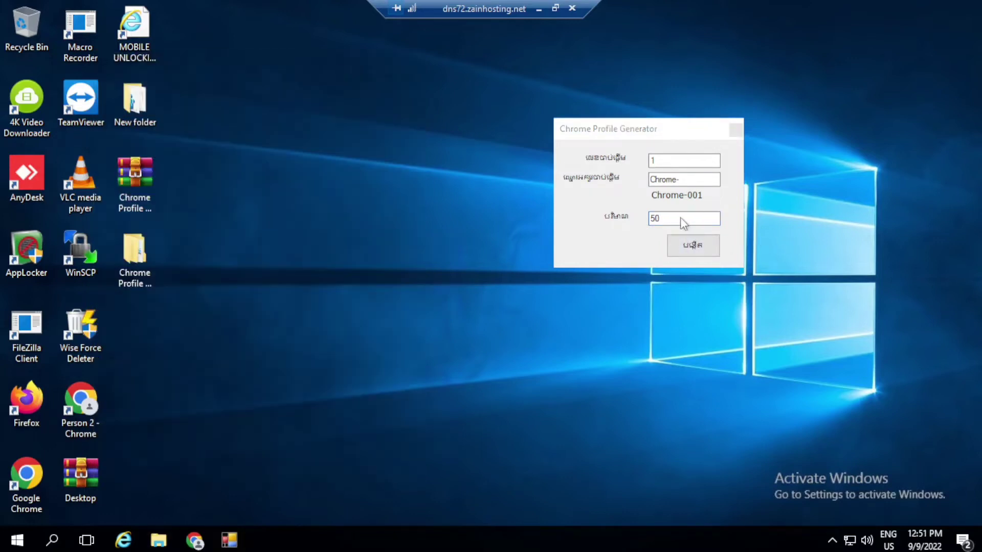
left_click(682, 219)
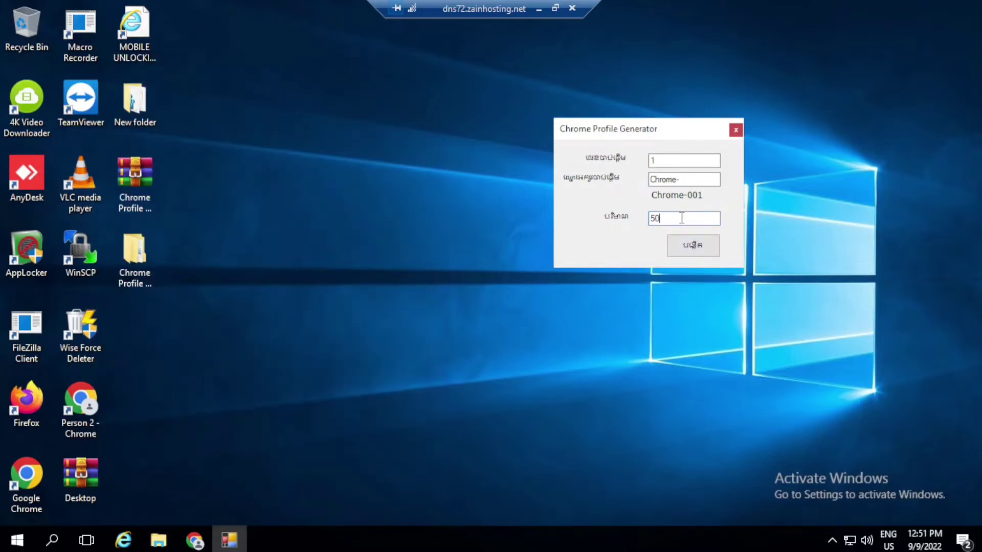
left_click(683, 255)
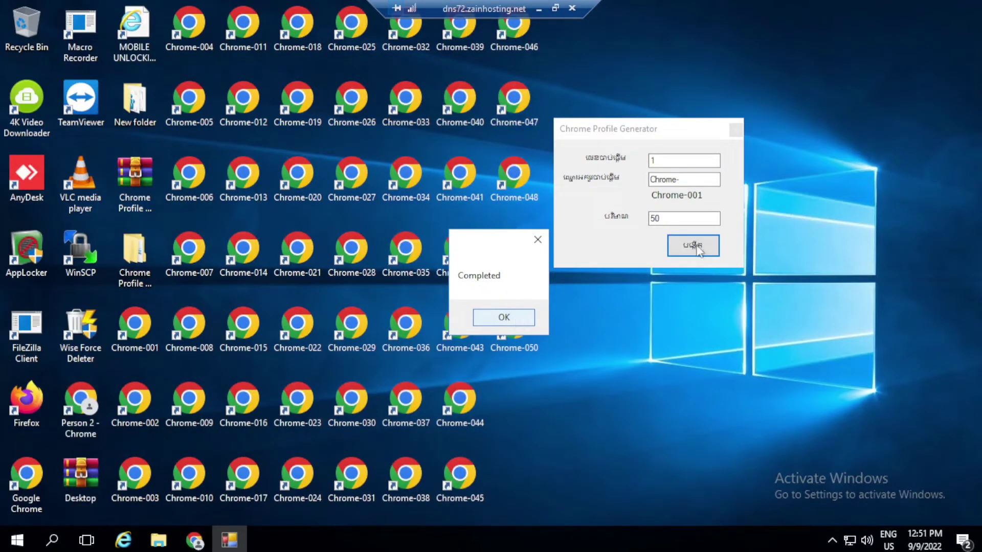
left_click(503, 317)
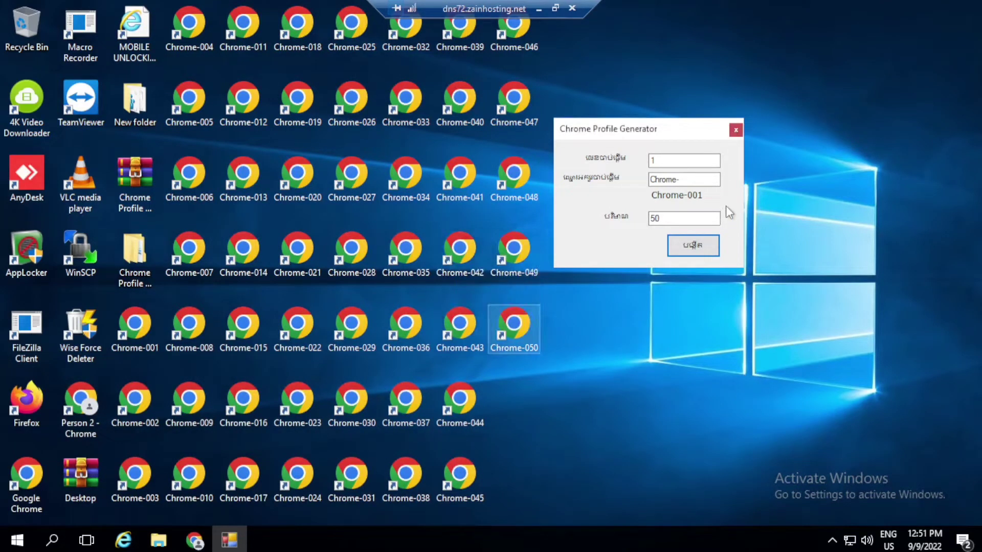
left_click(735, 131)
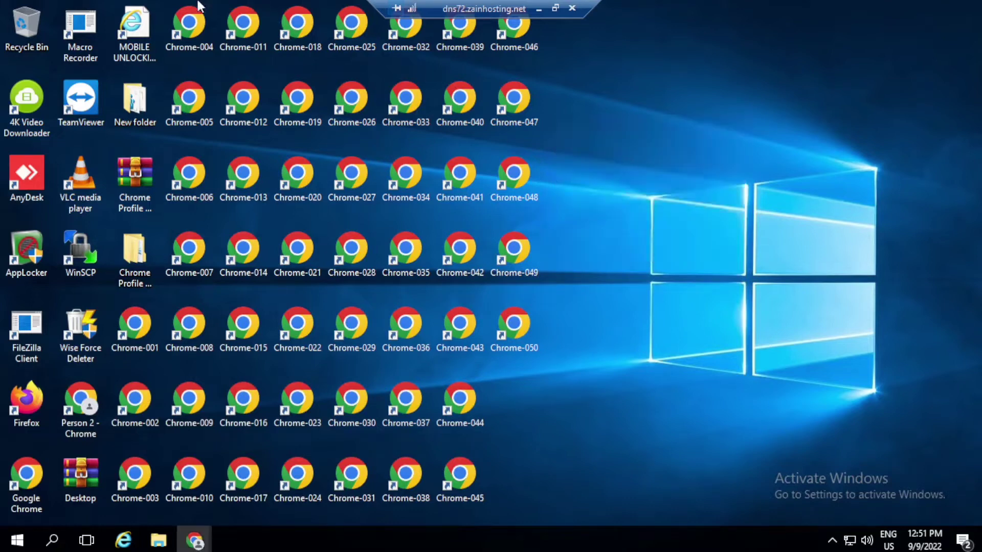
left_click_drag(197, 1, 527, 525)
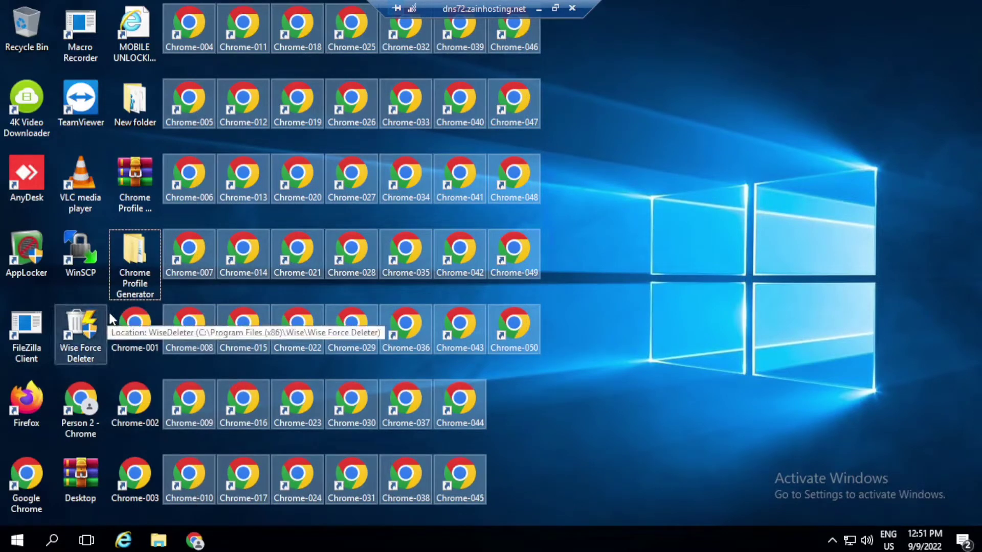
mouse_move(106, 308)
left_mouse_down()
mouse_move(140, 425)
mouse_move(111, 310)
left_mouse_up()
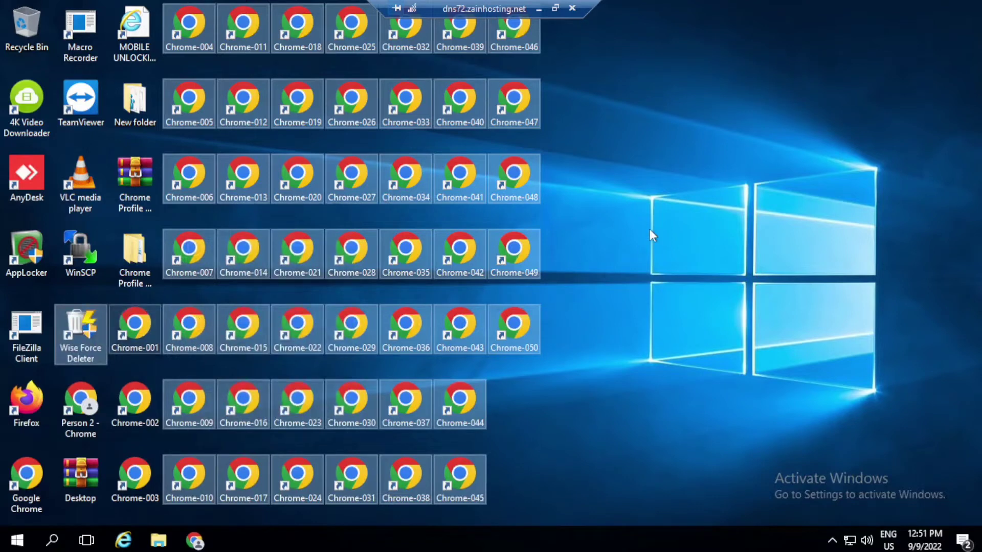
left_click(649, 235)
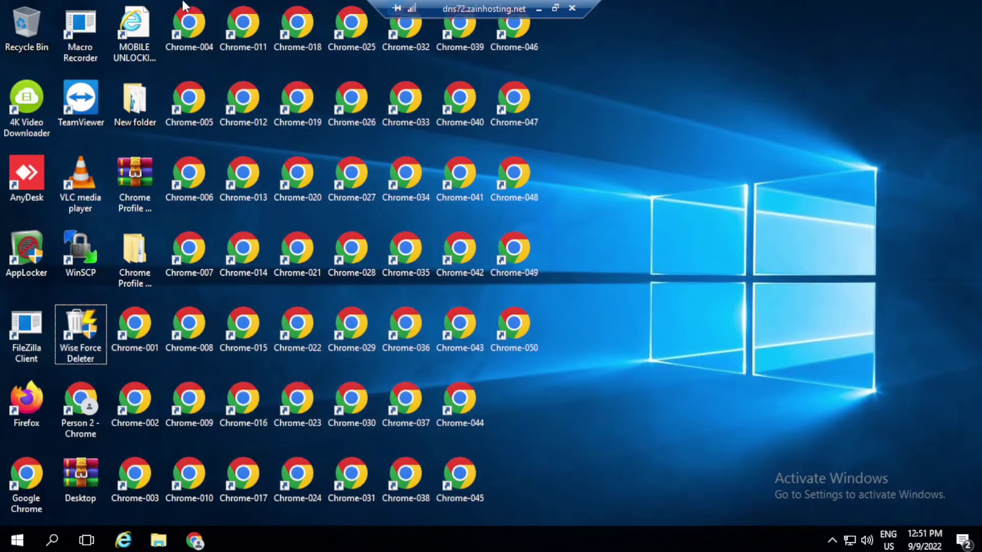
Step: Move the Chrome-001 to Chrome-050 shortcuts apart from the other desktop icons, and shift the remote connection bar clear of them
left_click_drag(182, 1, 538, 486)
left_click_drag(459, 492, 769, 452)
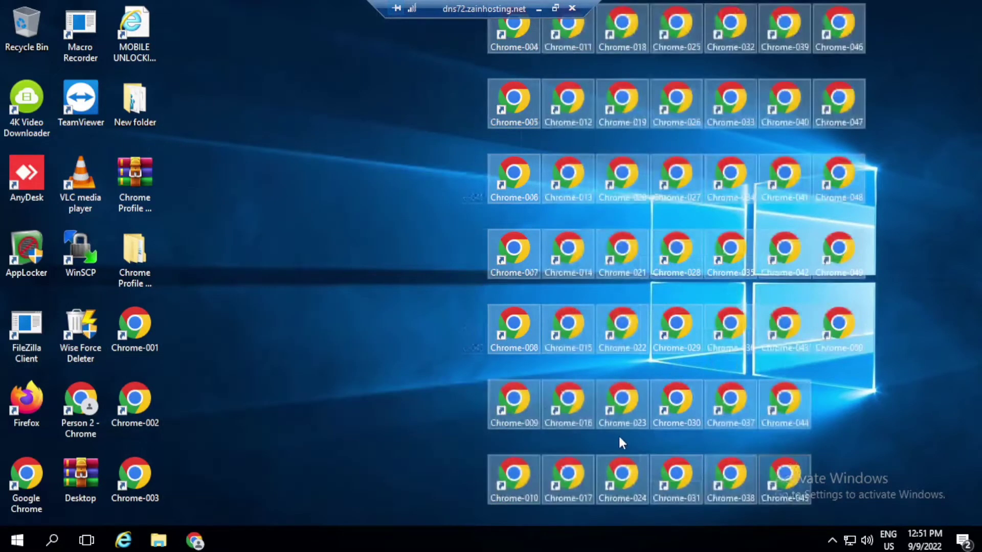
left_click_drag(185, 303, 403, 173)
left_click_drag(475, 9, 109, 10)
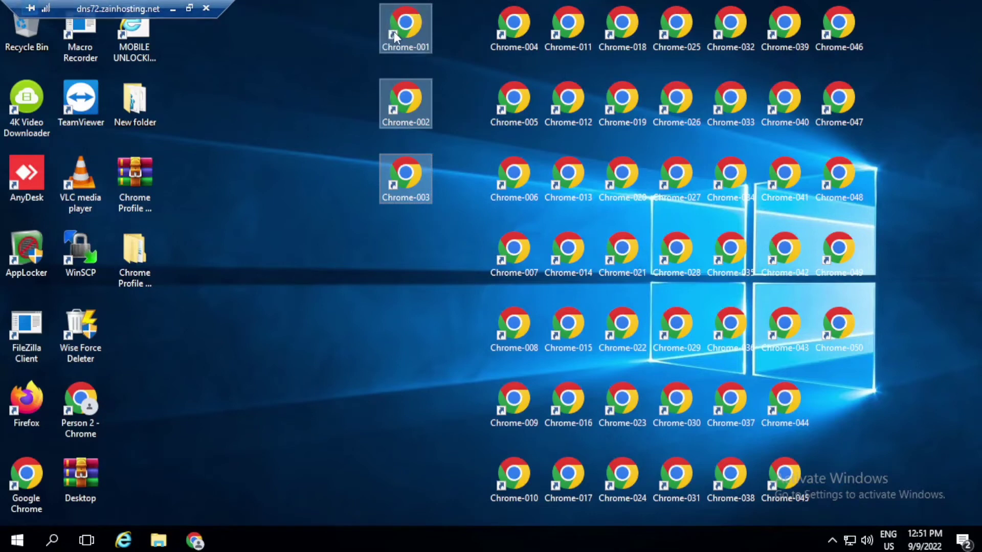
left_click(441, 118)
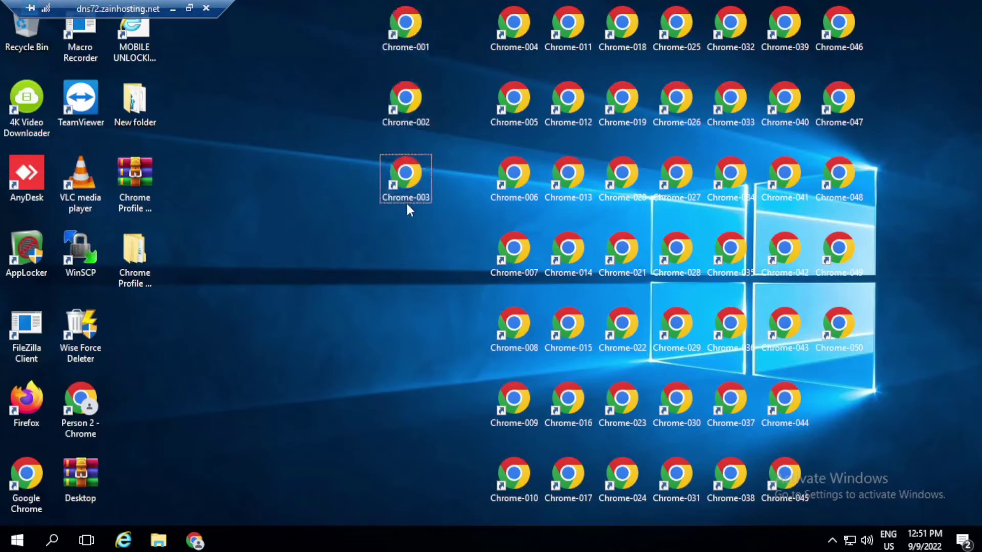
left_click(839, 339)
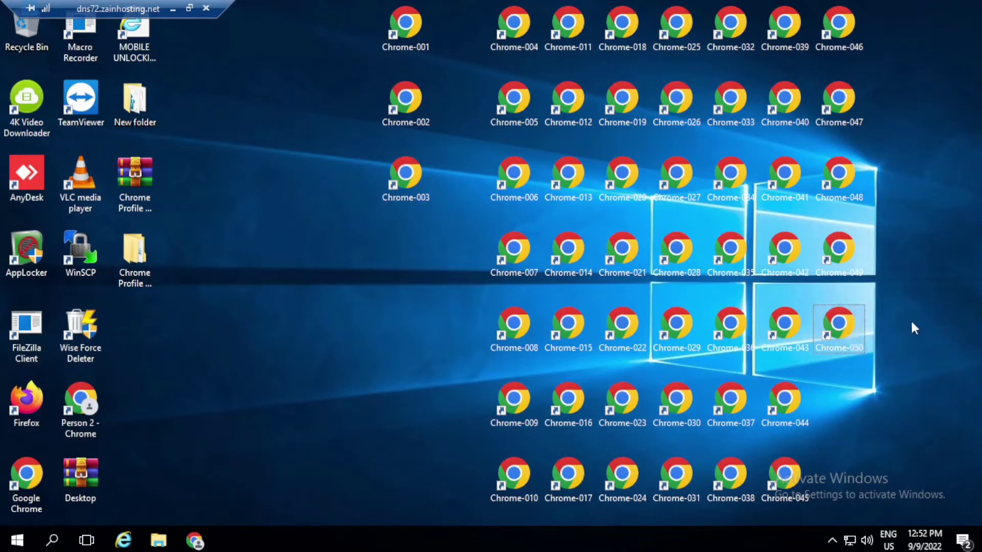
Step: Open the Chrome-001 profile and load the YouTube home page in a new tab
double_click(405, 28)
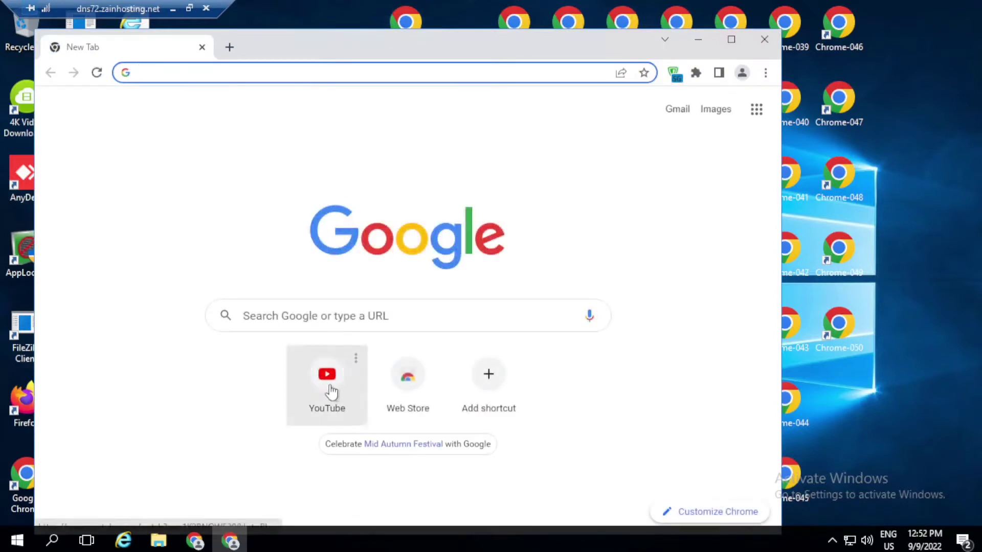
left_click(295, 72)
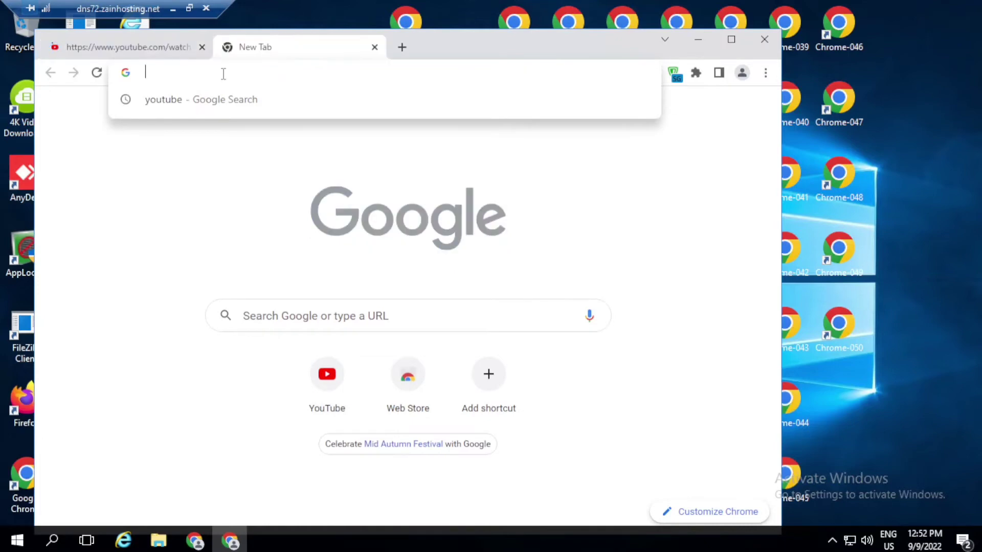
type("you")
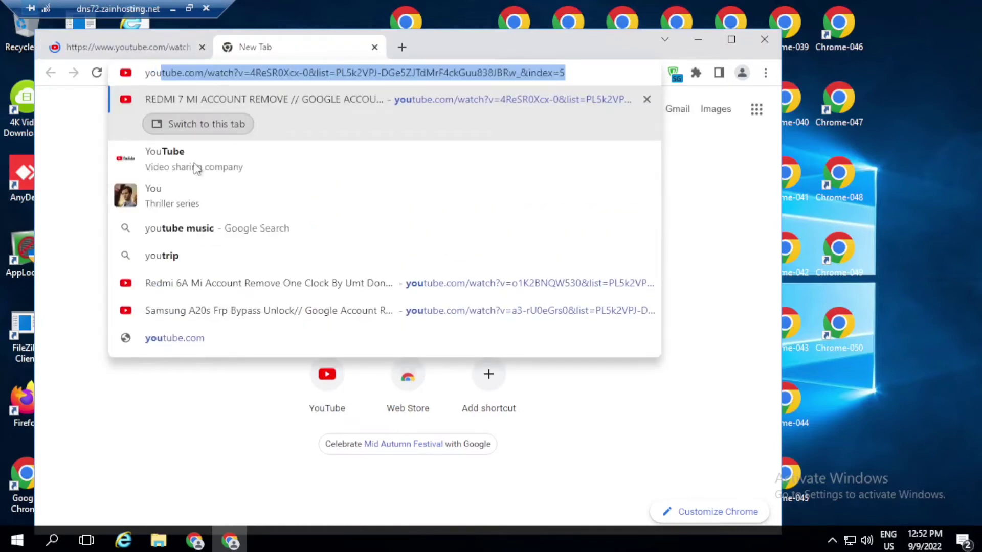
left_click(195, 169)
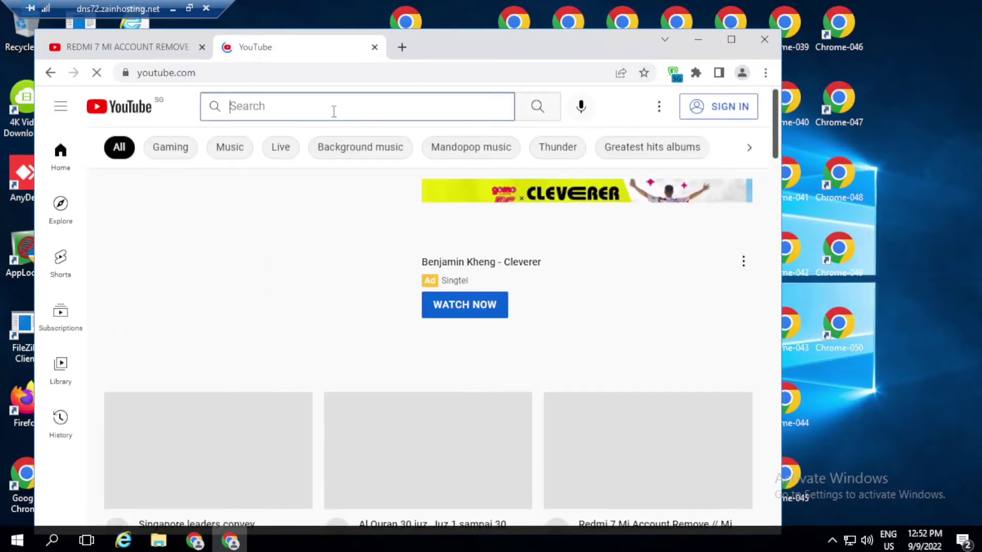
Step: Search YouTube for "jaane music world"
type("laa")
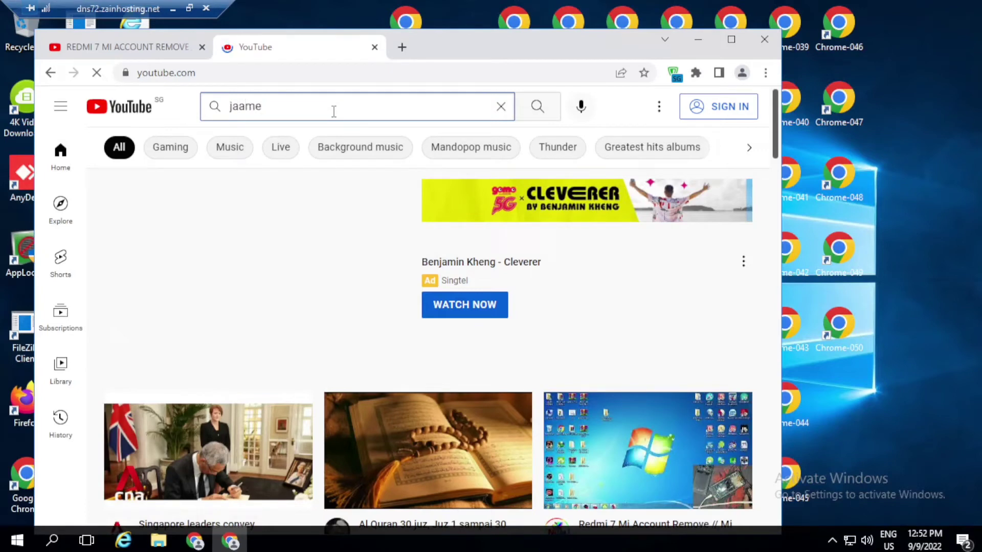
type("me")
key("BackSpace")
key("BackSpace")
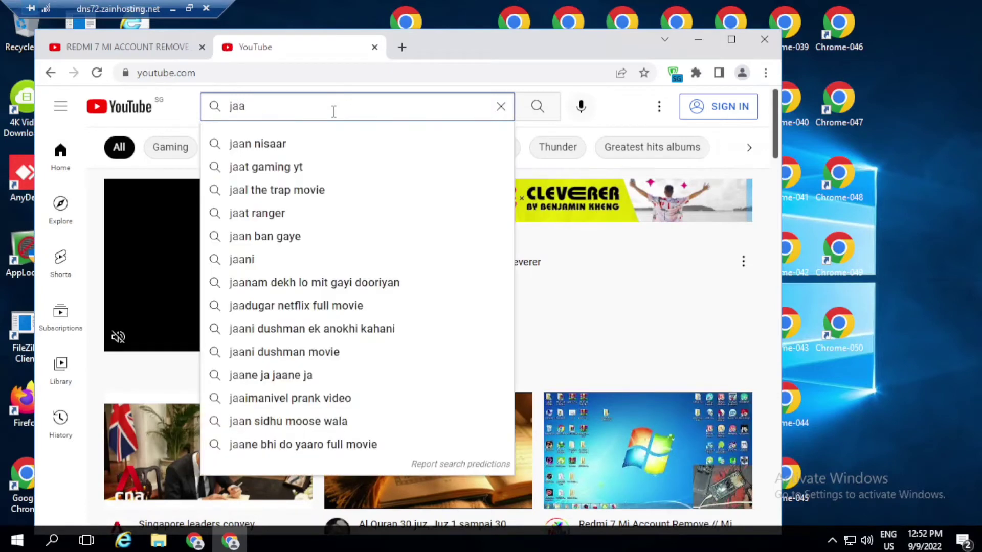
type("ne mu")
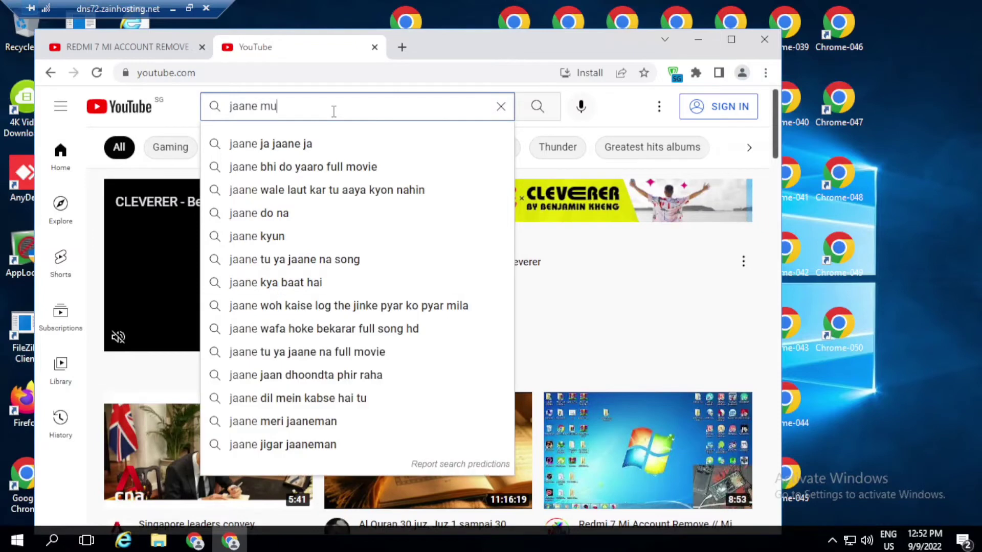
type("sic ")
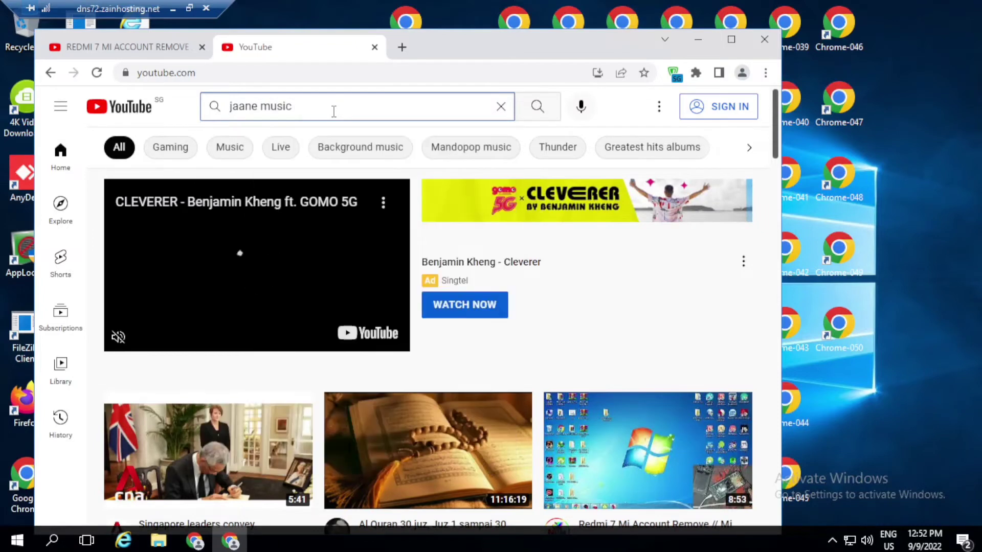
type("world")
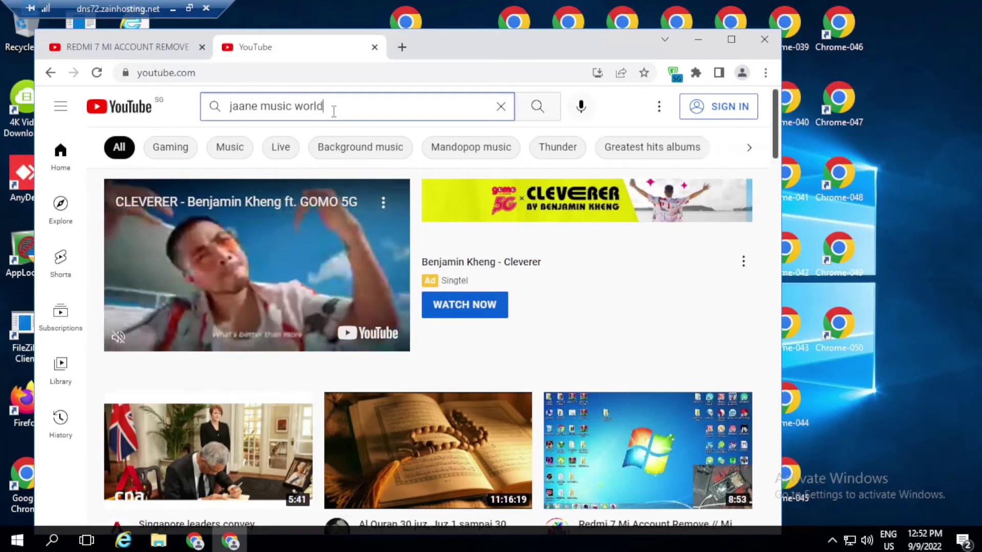
key("Return")
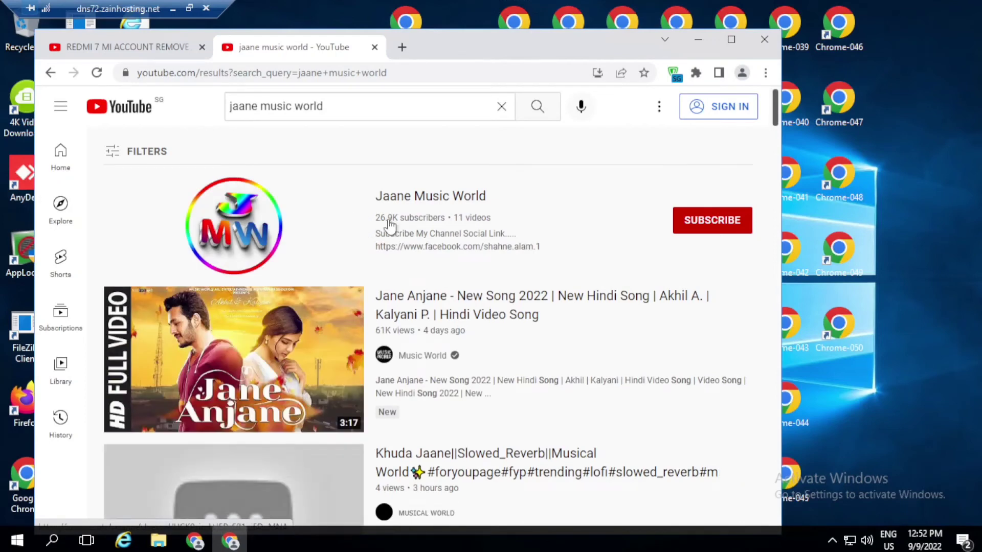
Step: Open the Jaane Music World channel in a maximized window and play all of its MOBILE UNLOCKING VIDEO playlist
left_click(334, 215)
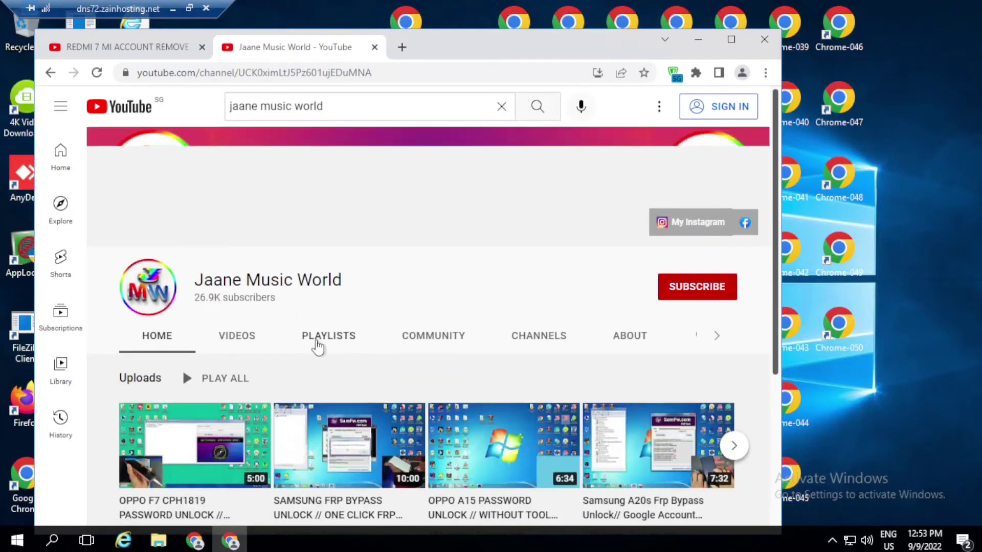
double_click(447, 51)
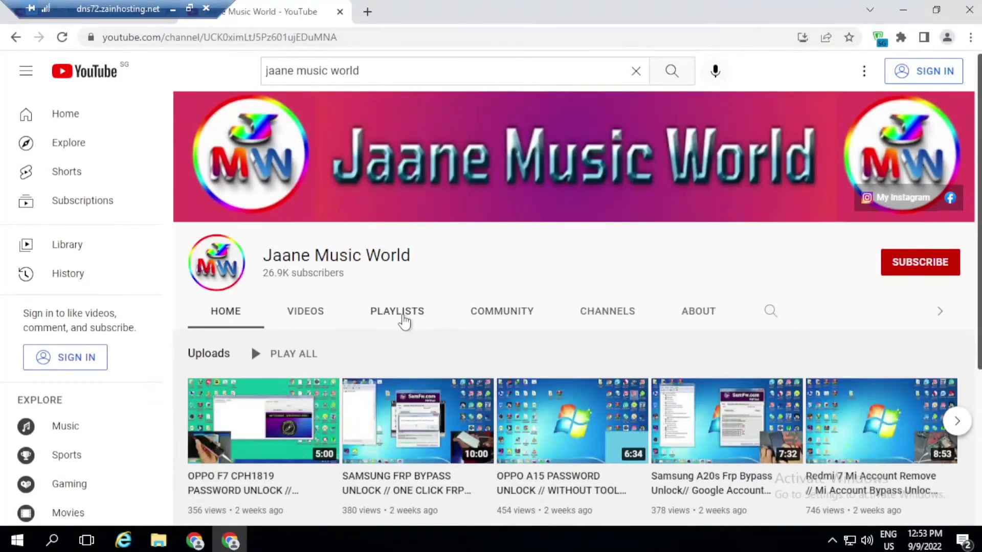
left_click(403, 320)
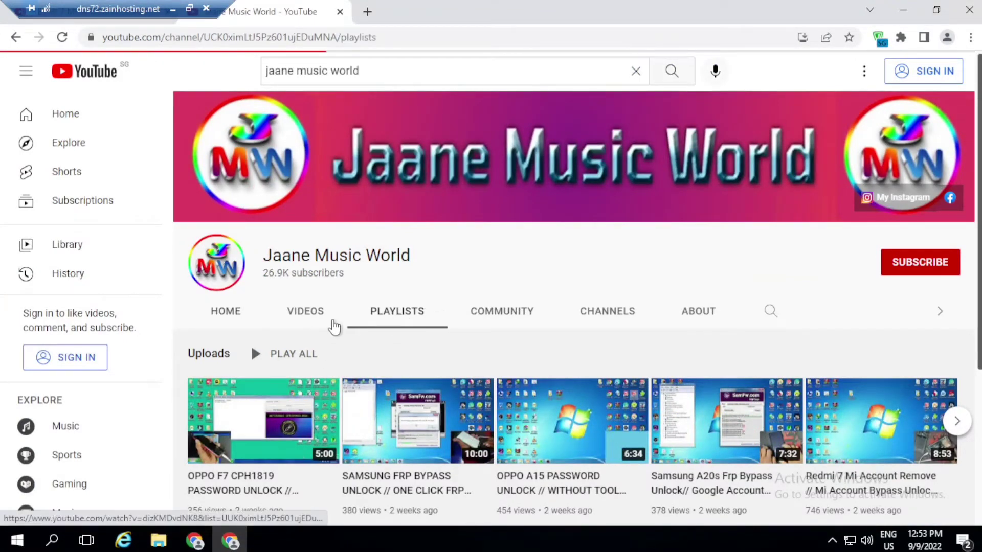
scroll(278, 377, "down", 2)
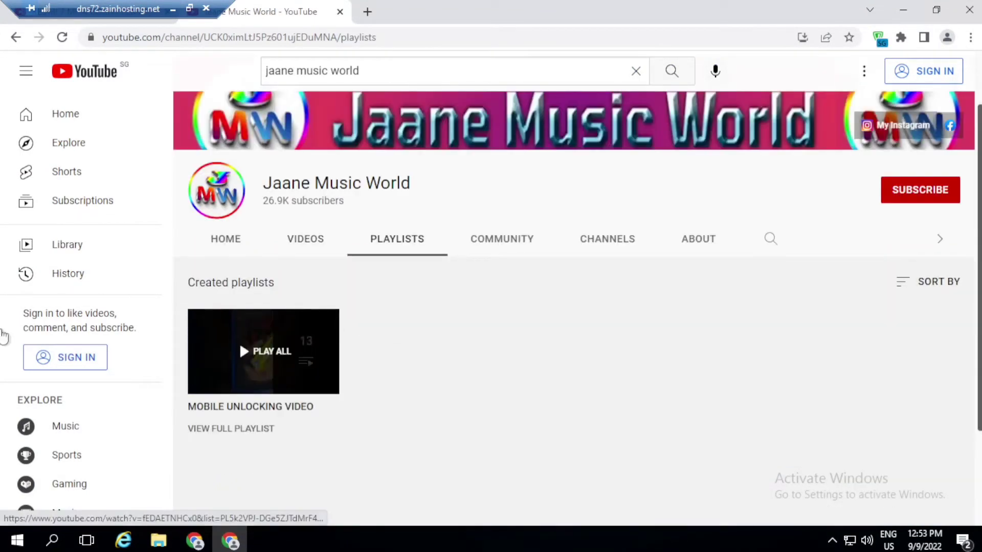
left_click(270, 372)
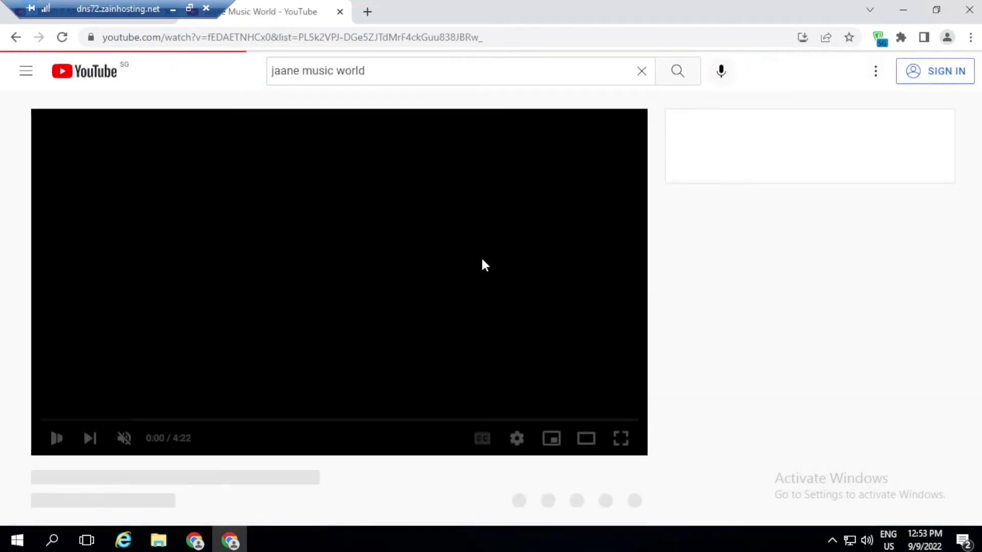
Step: Copy the full web address of the playing playlist video
left_click(516, 41)
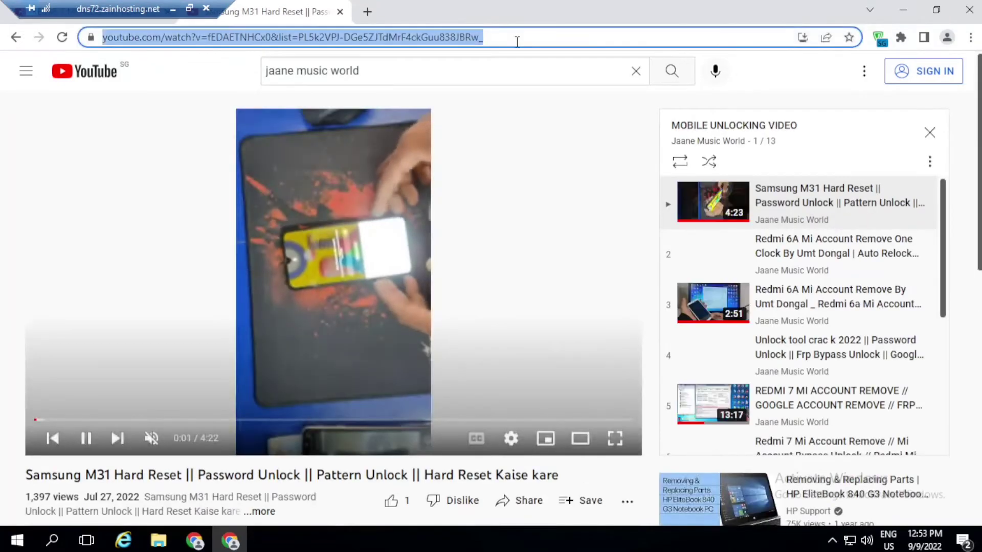
left_click(427, 36)
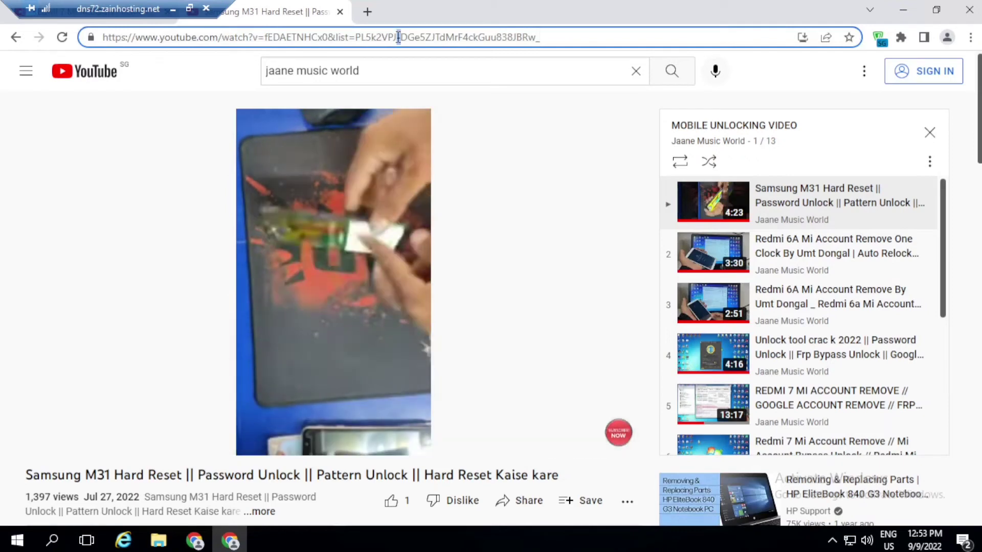
triple_click(398, 37)
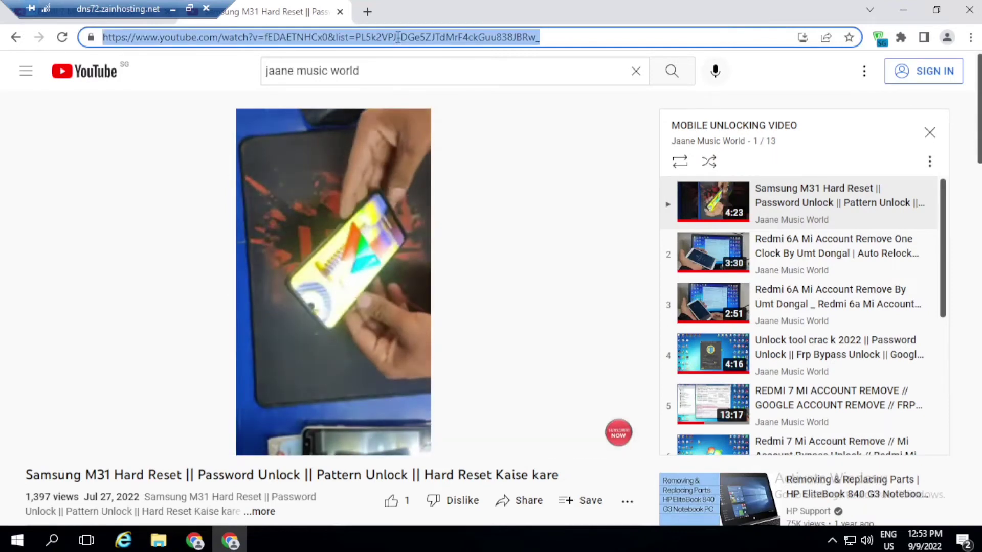
right_click(398, 36)
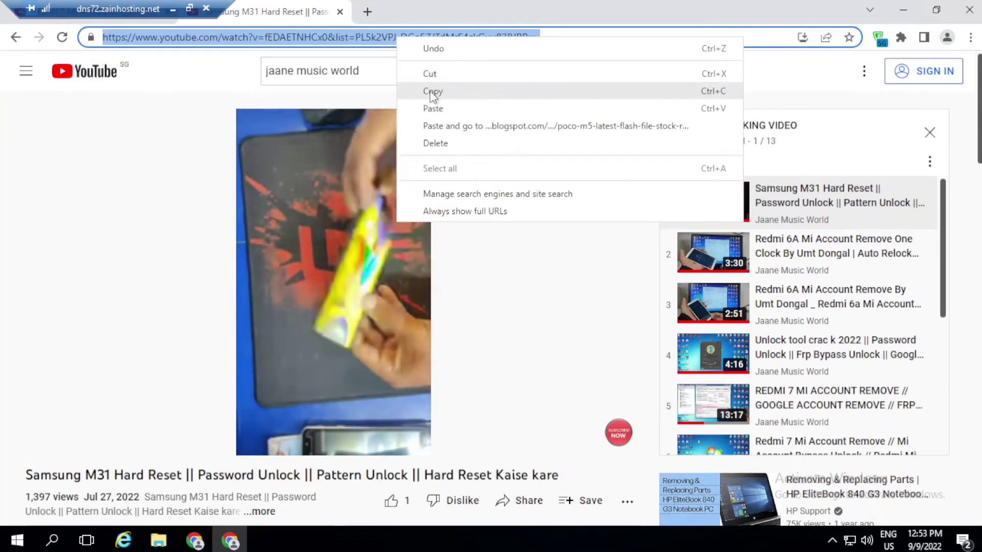
left_click(432, 92)
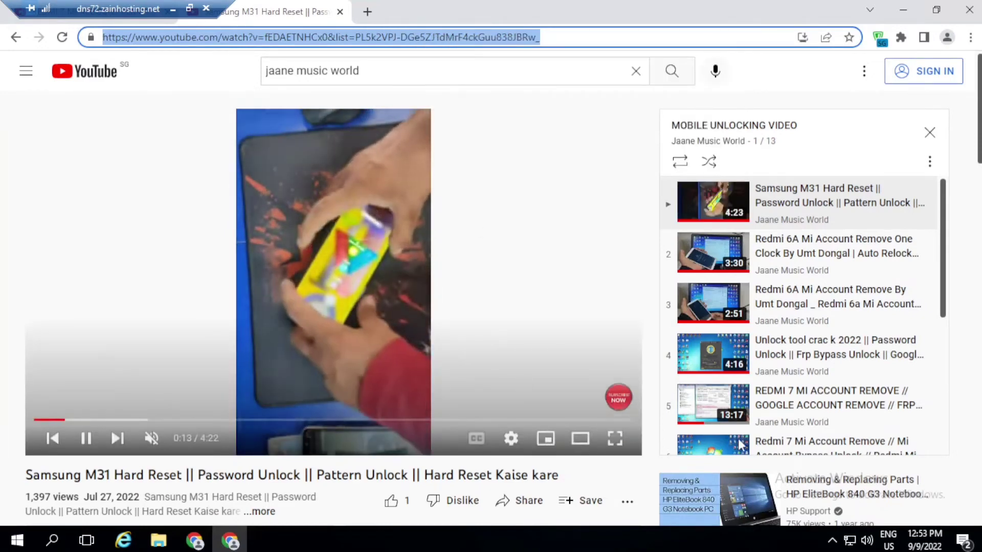
Step: Restore the browser window, close the REDMI 7 MI ACCOUNT REMOVE tab, and shrink and move the window clear of most profile shortcuts
double_click(563, 12)
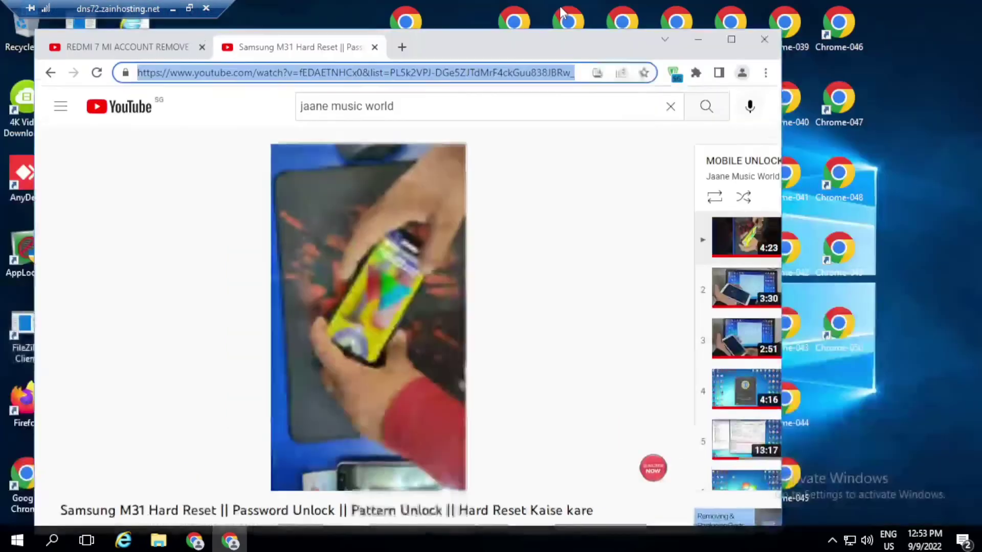
left_click(203, 47)
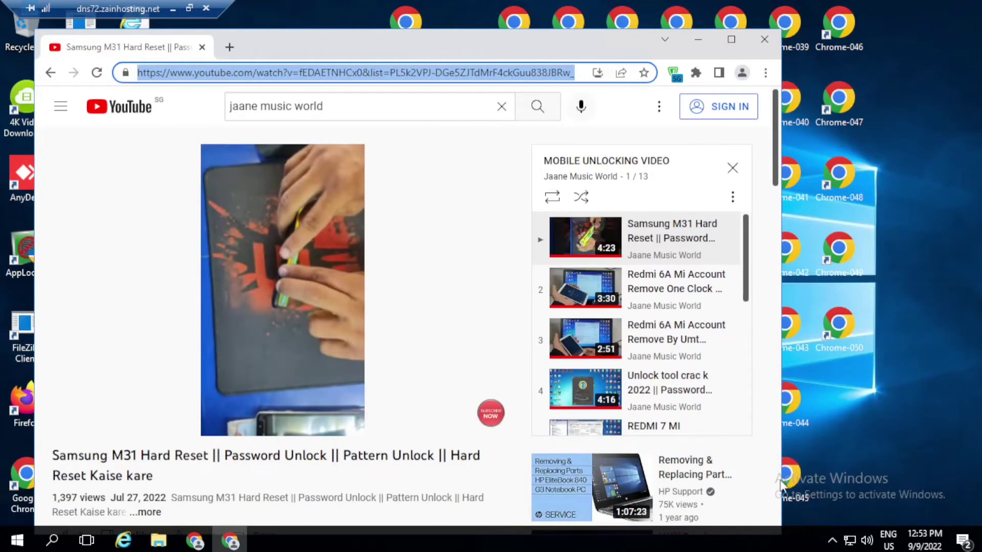
left_click_drag(780, 483, 396, 397)
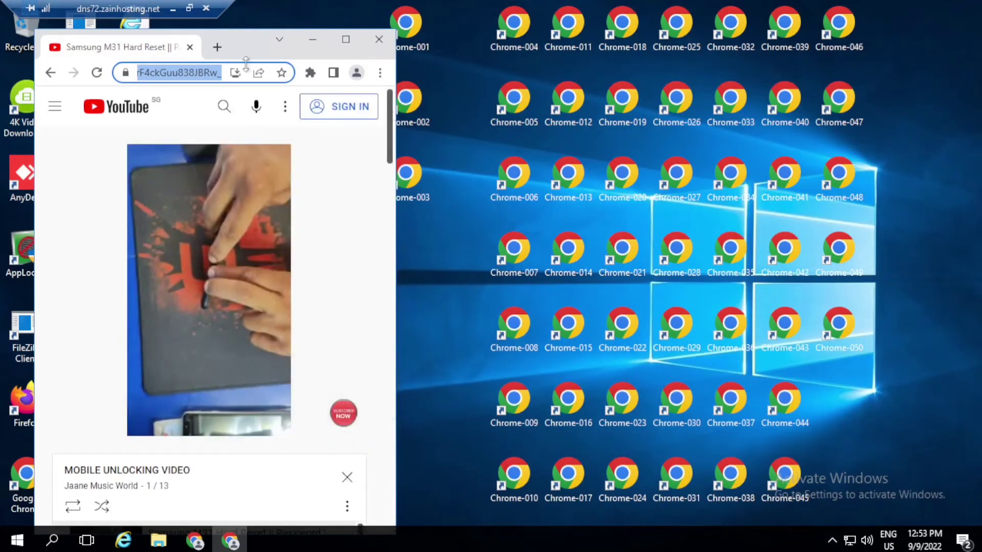
mouse_move(250, 29)
left_mouse_down()
mouse_move(242, 141)
mouse_move(252, 18)
left_mouse_up()
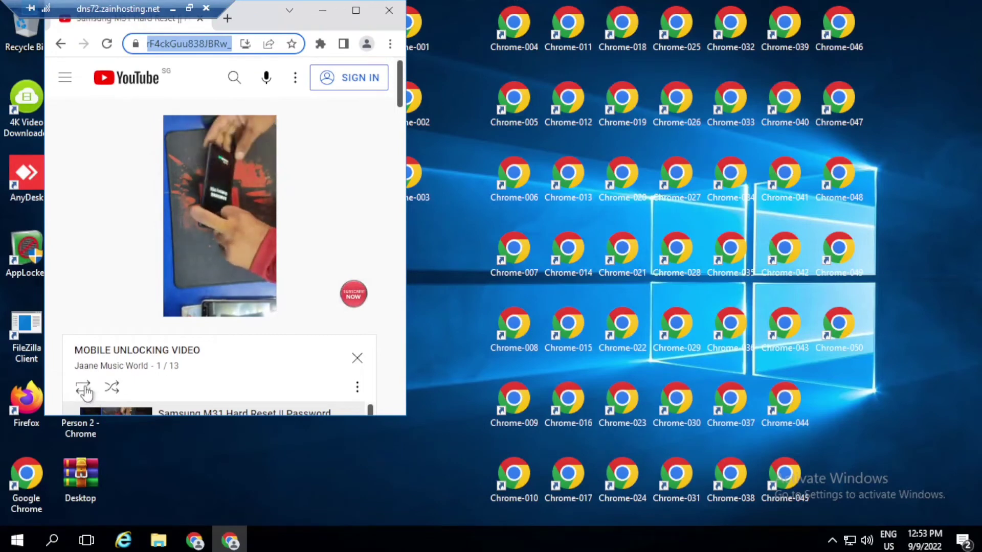
Step: Turn on loop and shuffle for the MOBILE UNLOCKING VIDEO playlist and mute the video
left_click(112, 393)
left_click(111, 393)
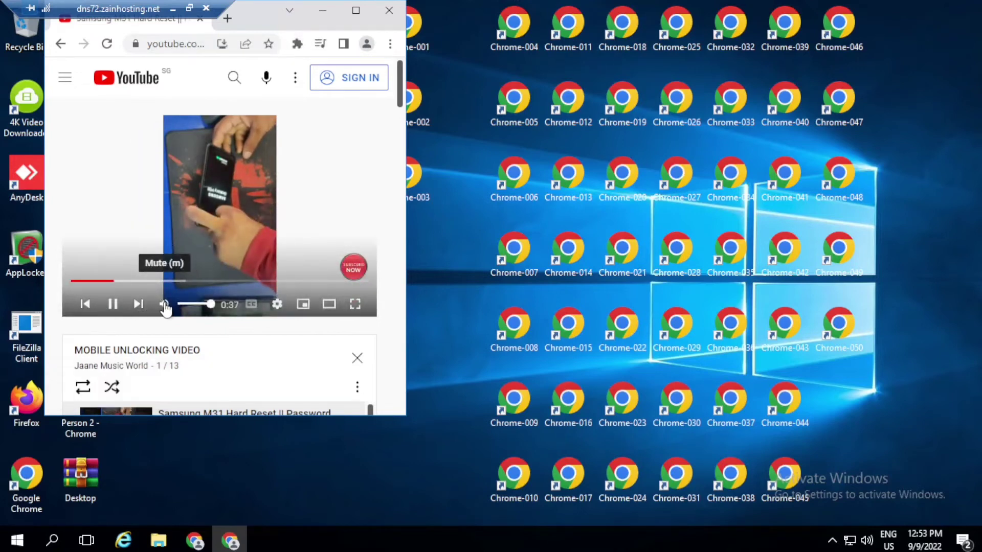
left_click(164, 306)
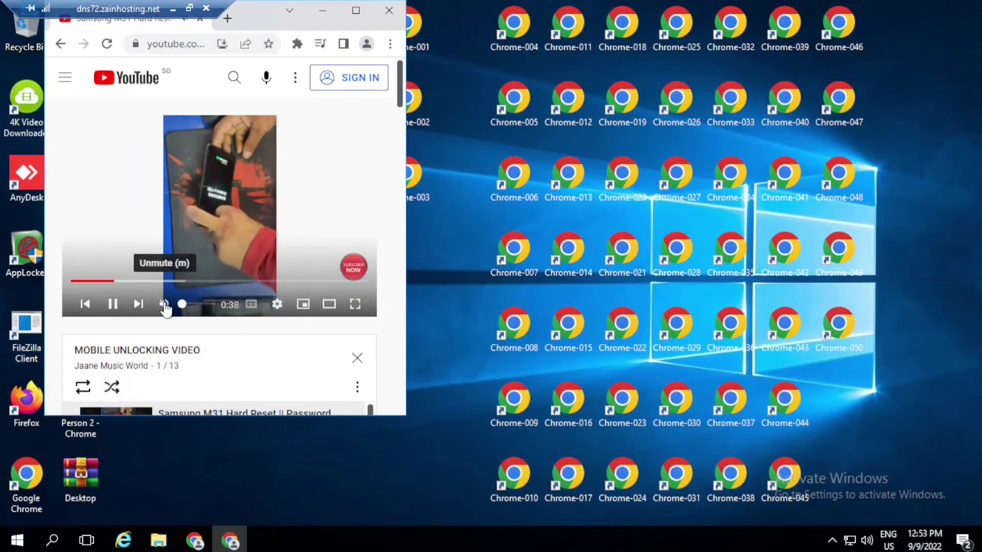
Step: Set the video's quality to 144p and its playback speed to 0.5
left_click(277, 304)
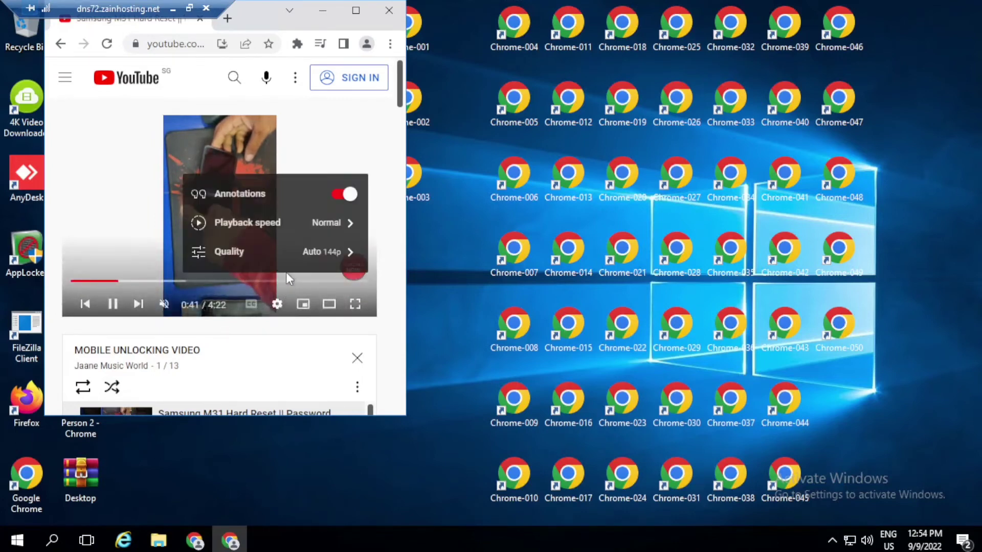
left_click(296, 253)
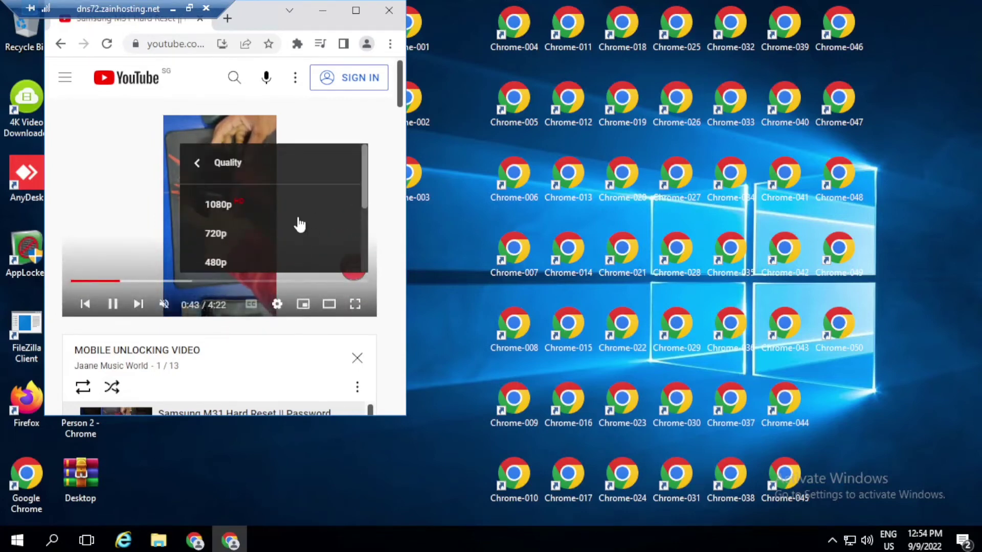
scroll(289, 225, "down", 3)
left_click(240, 225)
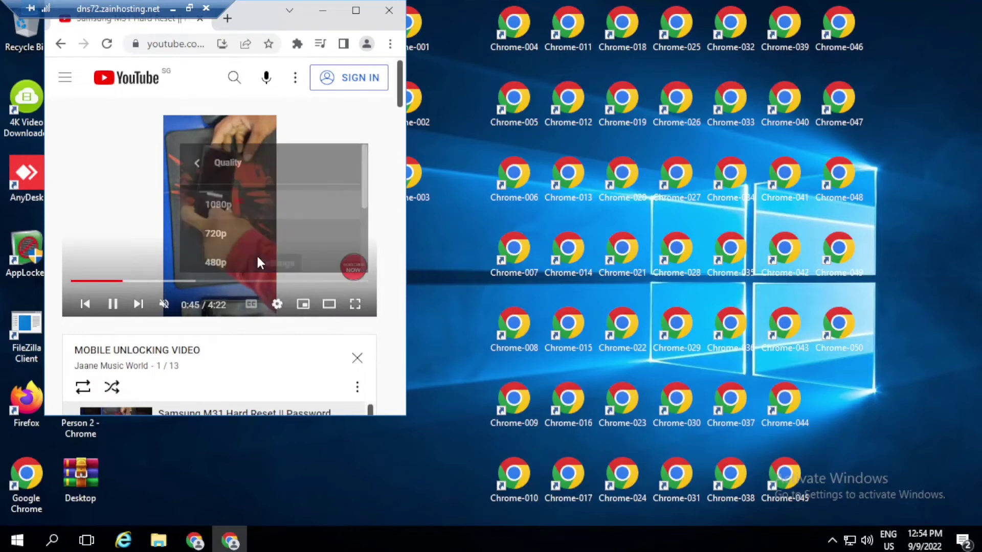
left_click(276, 304)
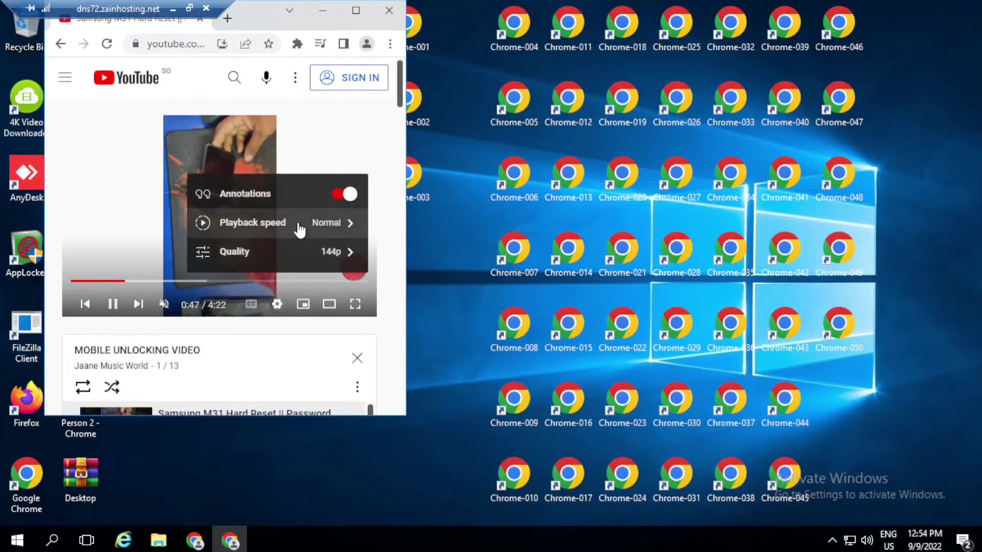
left_click(299, 230)
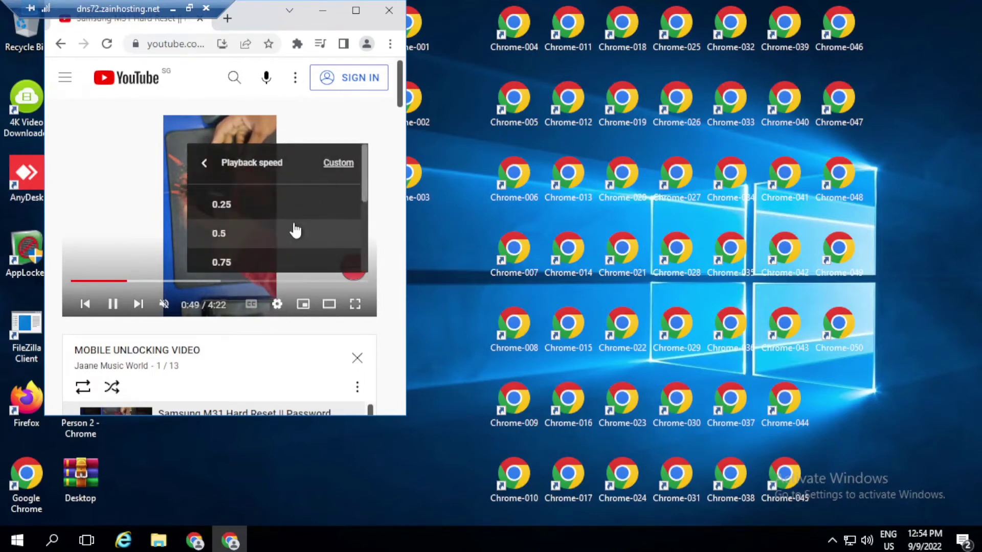
left_click(232, 236)
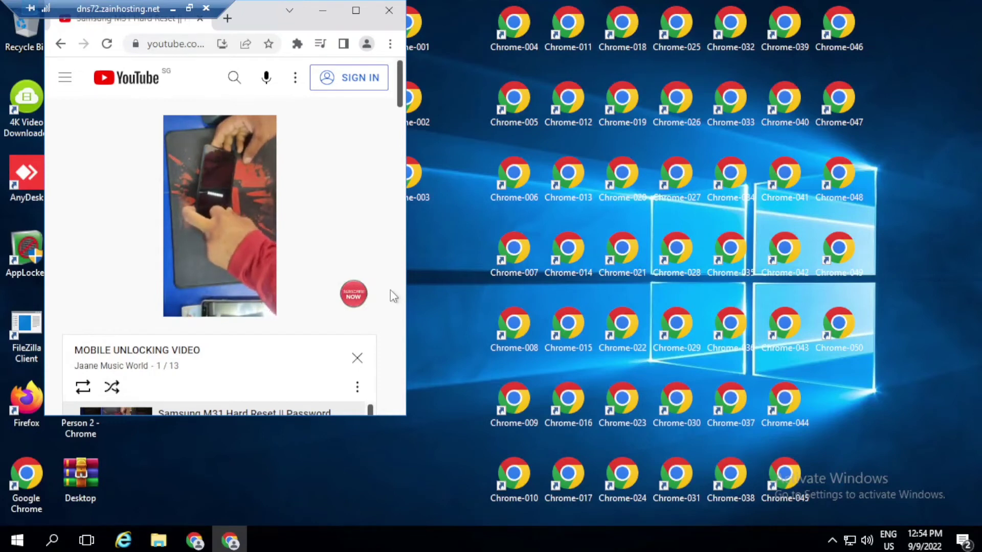
Step: Open the Chrome-002 profile from its desktop shortcut and load the copied playlist video address in its new tab
mouse_move(243, 212)
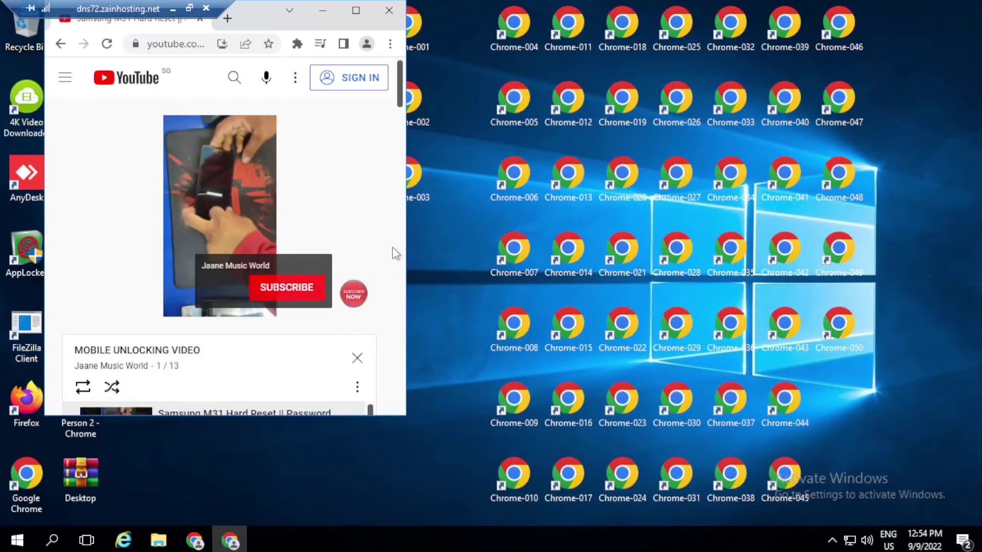
left_click(428, 92)
double_click(426, 95)
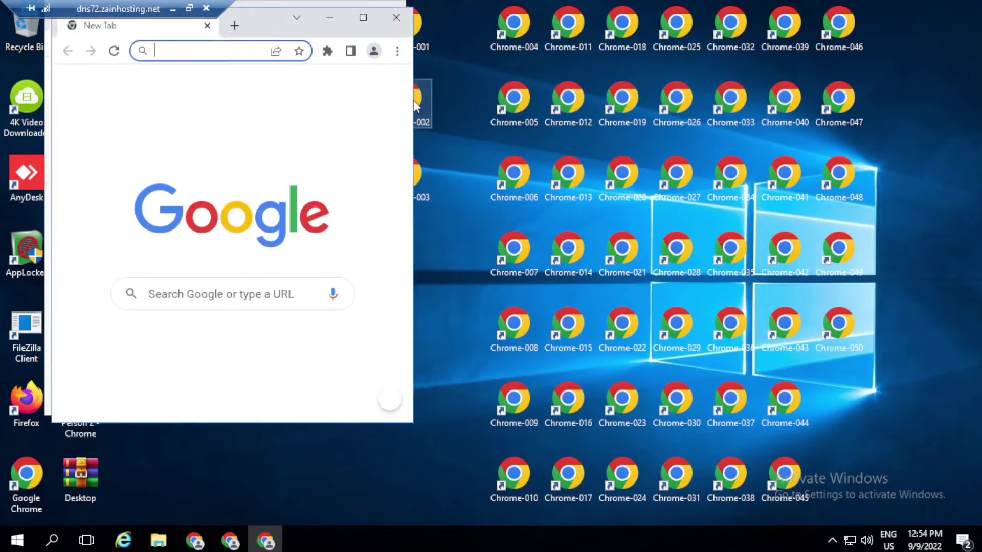
right_click(198, 52)
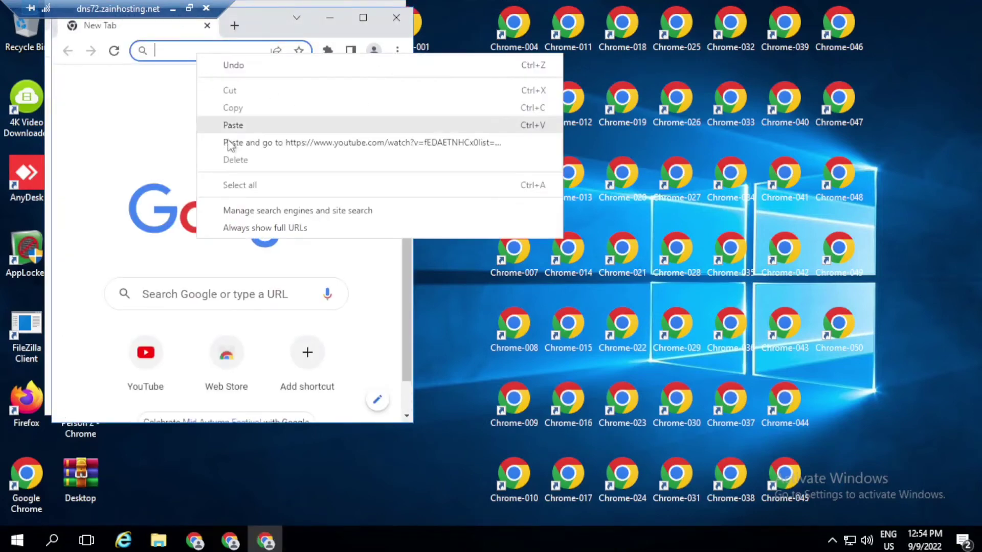
left_click(229, 143)
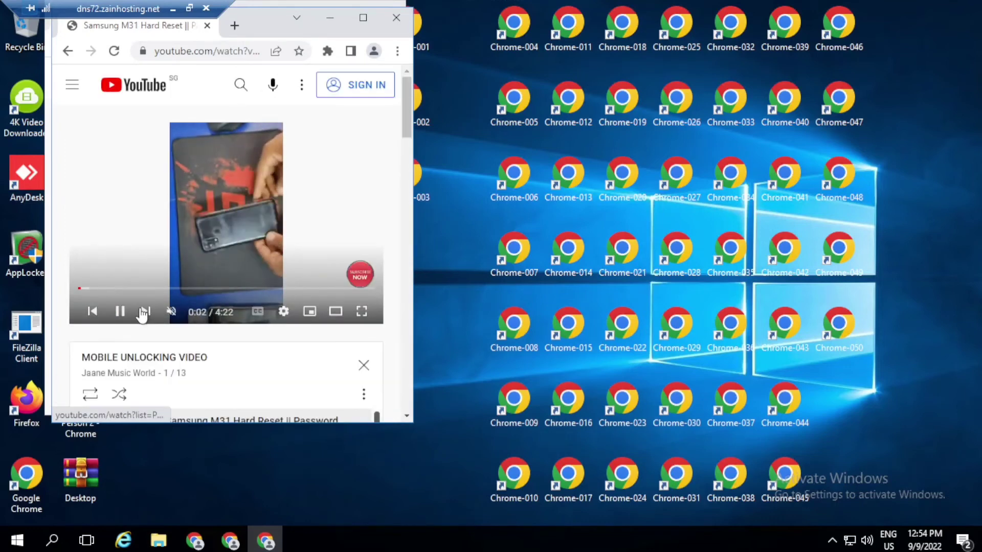
Step: Turn on loop and shuffle for the MOBILE UNLOCKING VIDEO playlist in the Chrome-002 window and set the playback speed to 0.5
left_click(90, 396)
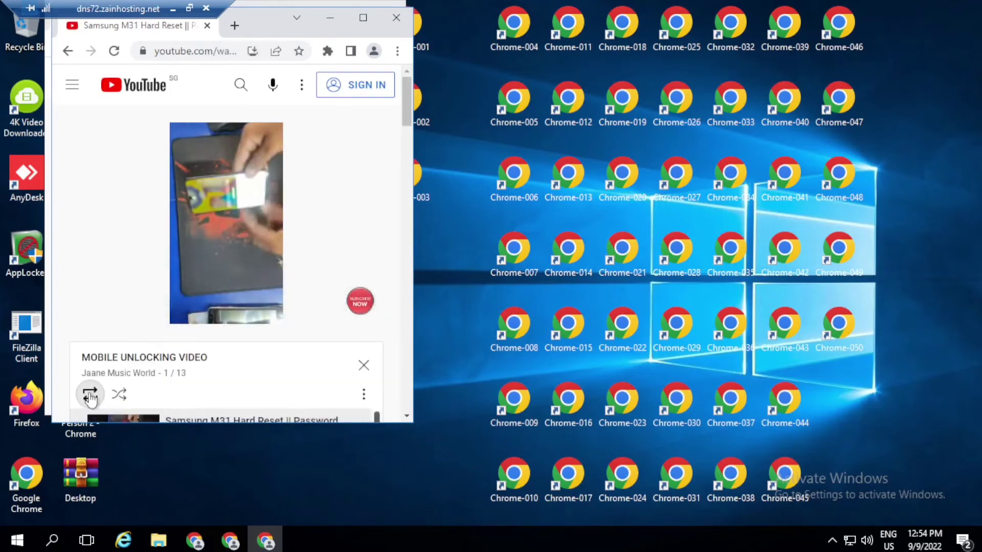
left_click(120, 397)
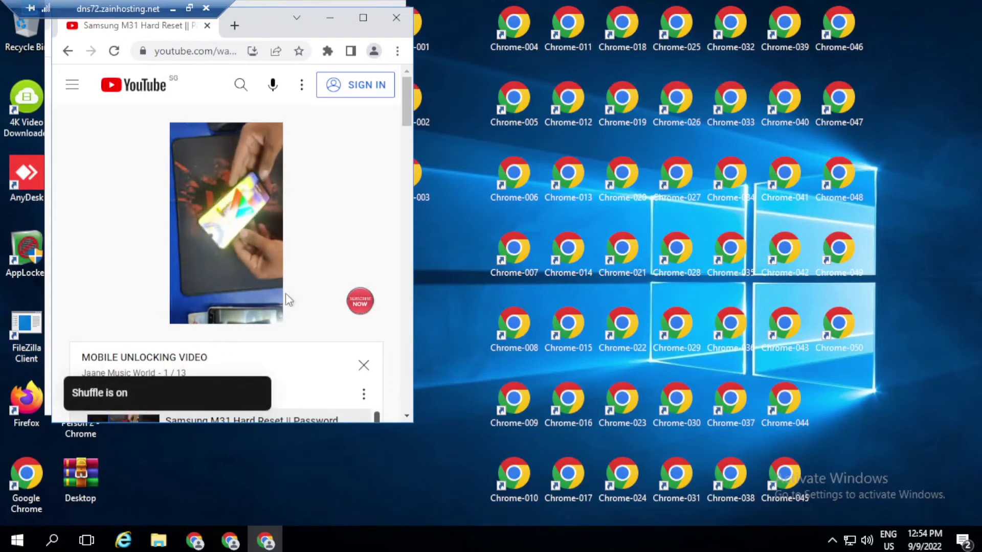
left_click(284, 310)
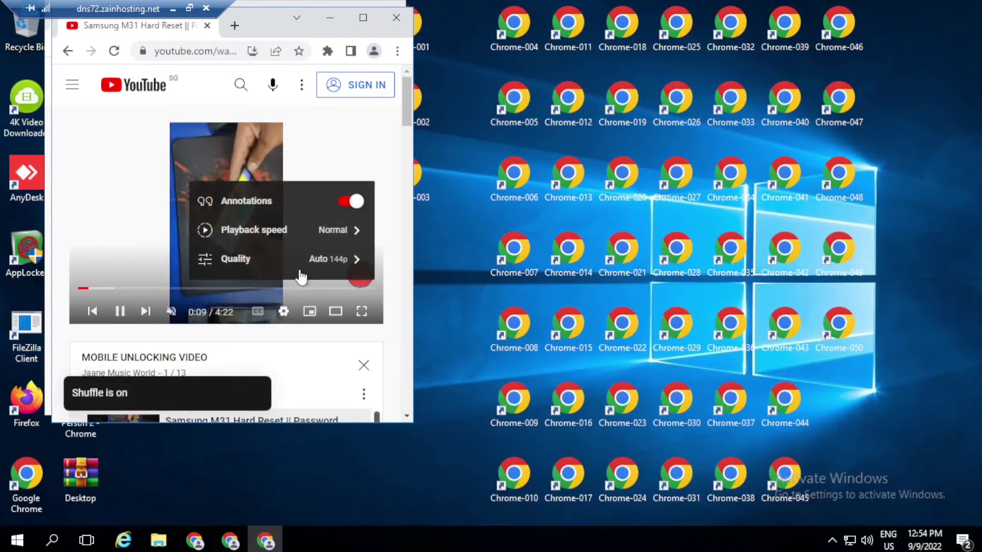
left_click(321, 240)
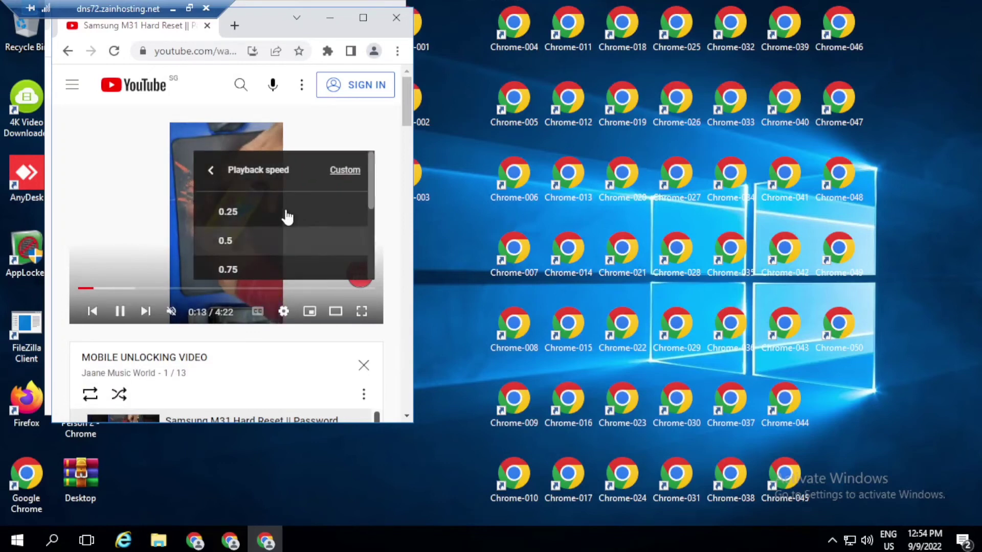
left_click(250, 240)
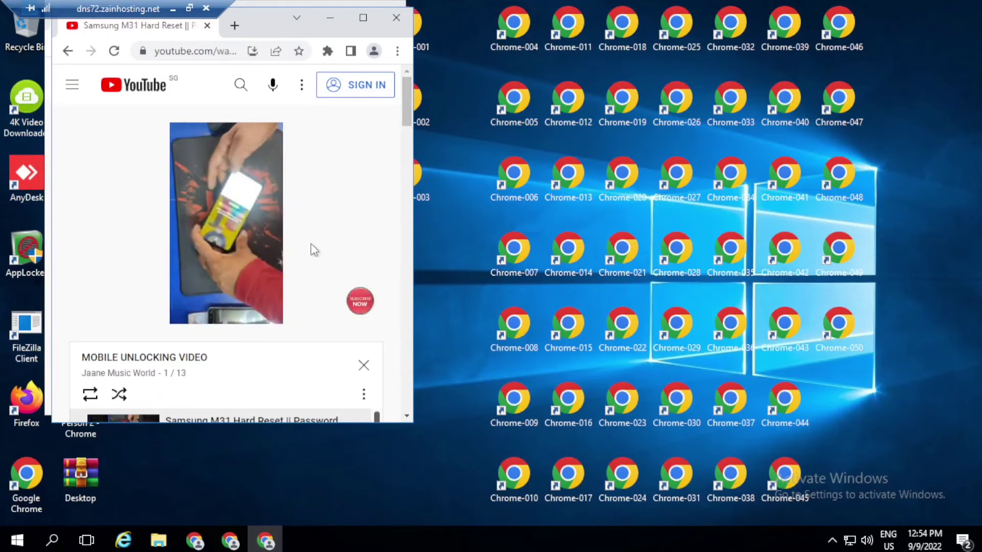
Step: Slide the remote desktop connection bar away from the browser title bars and close both YouTube profile windows
mouse_move(374, 253)
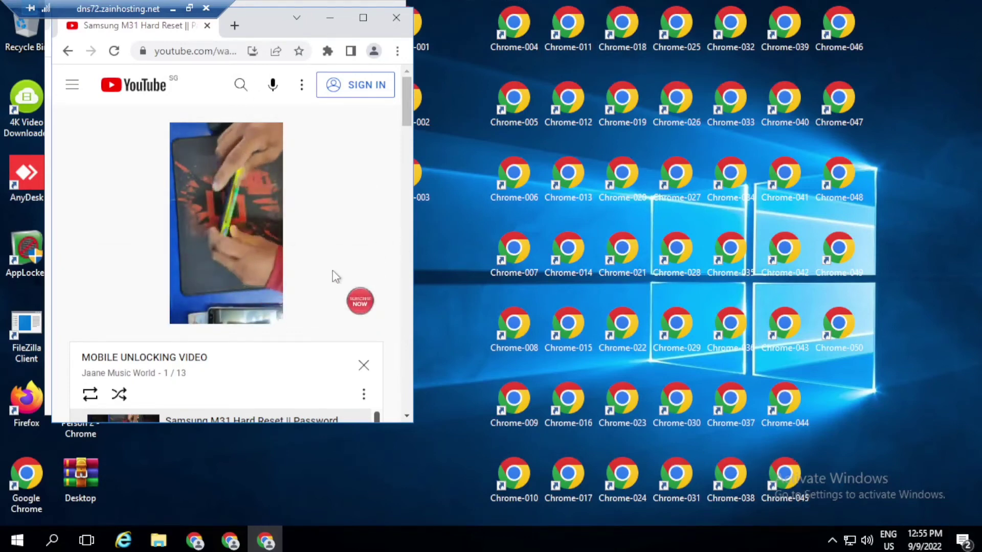
mouse_move(363, 274)
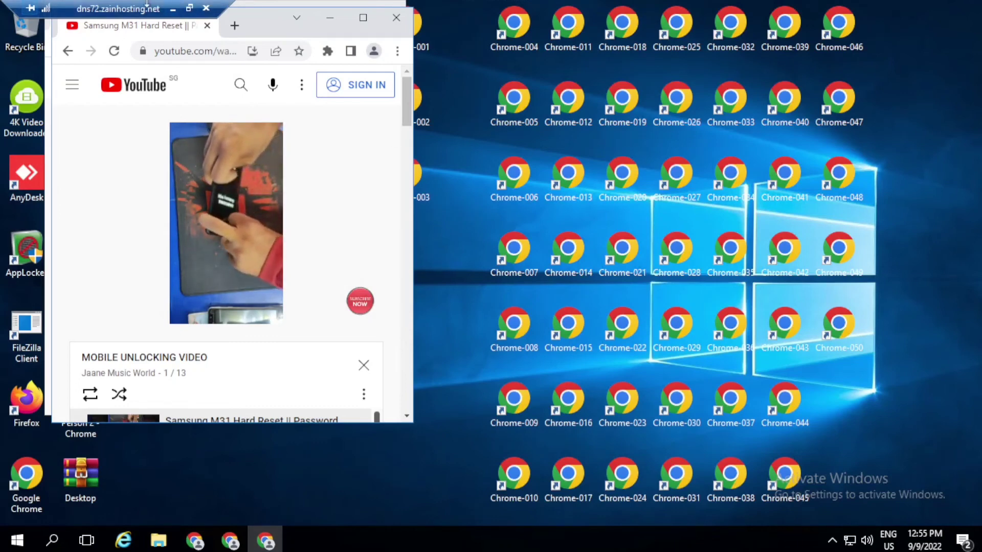
left_click_drag(146, 5, 573, 6)
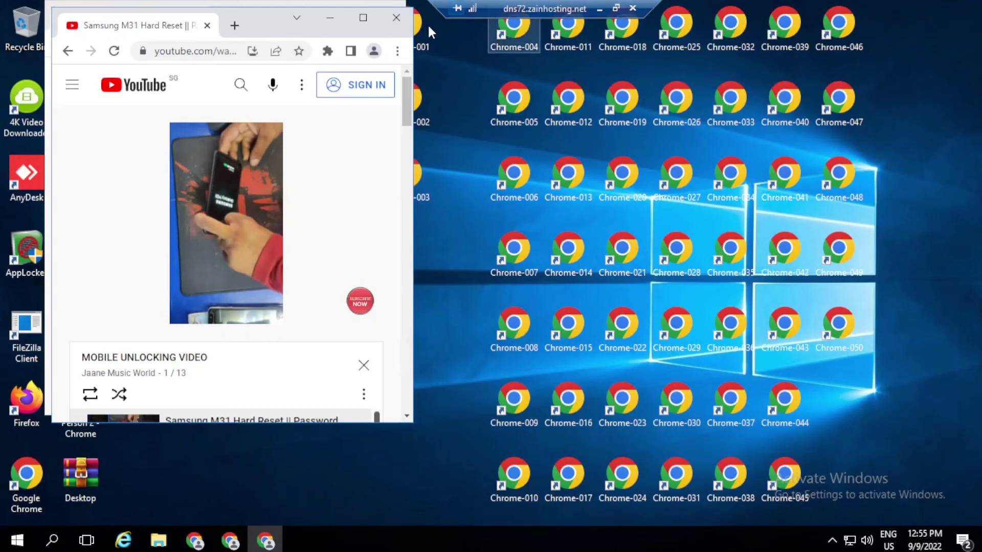
left_click(390, 16)
left_click(389, 12)
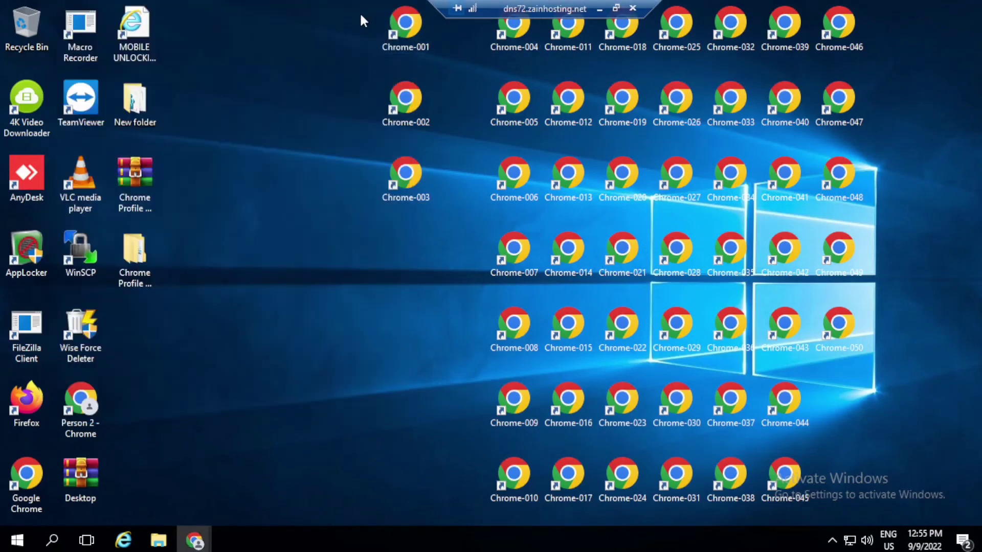